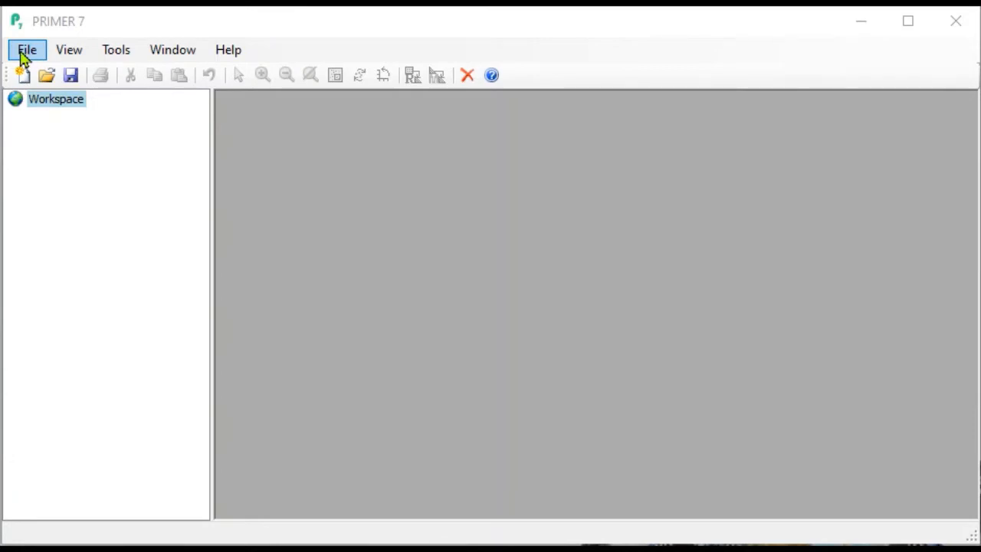
Open the Excel file Data_biota from the 2020 folder under S1_Aplikom, listing Excel files only.
left_click(21, 53)
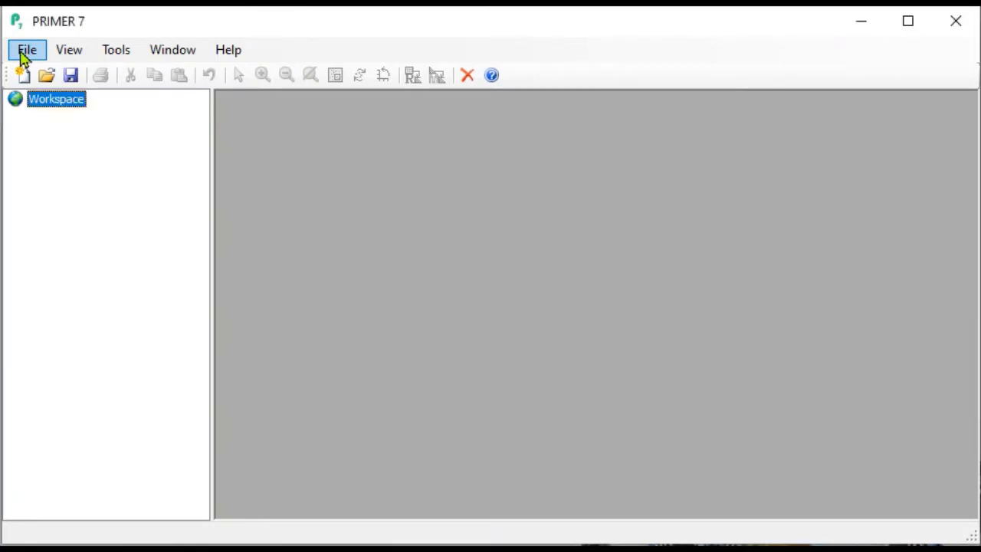
left_click(48, 76)
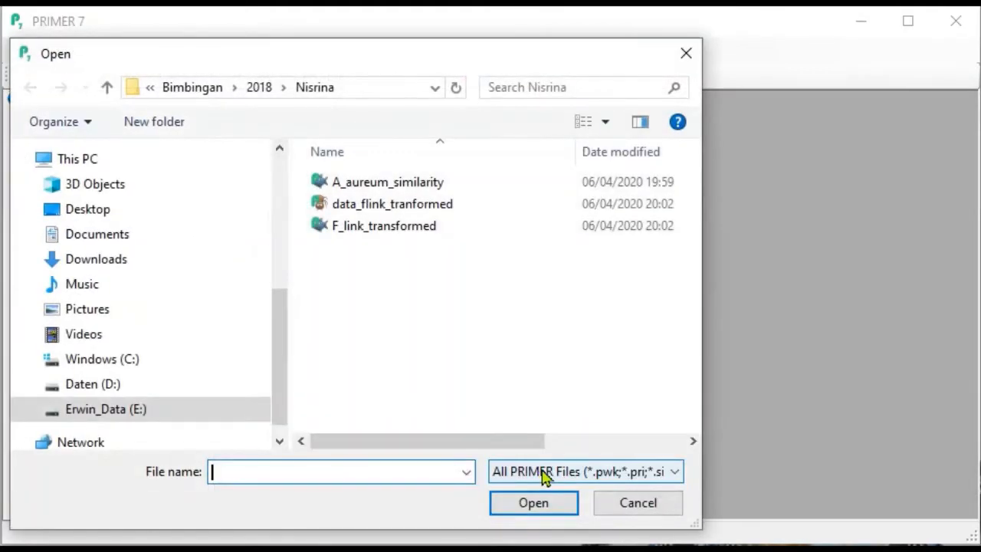
left_click(544, 475)
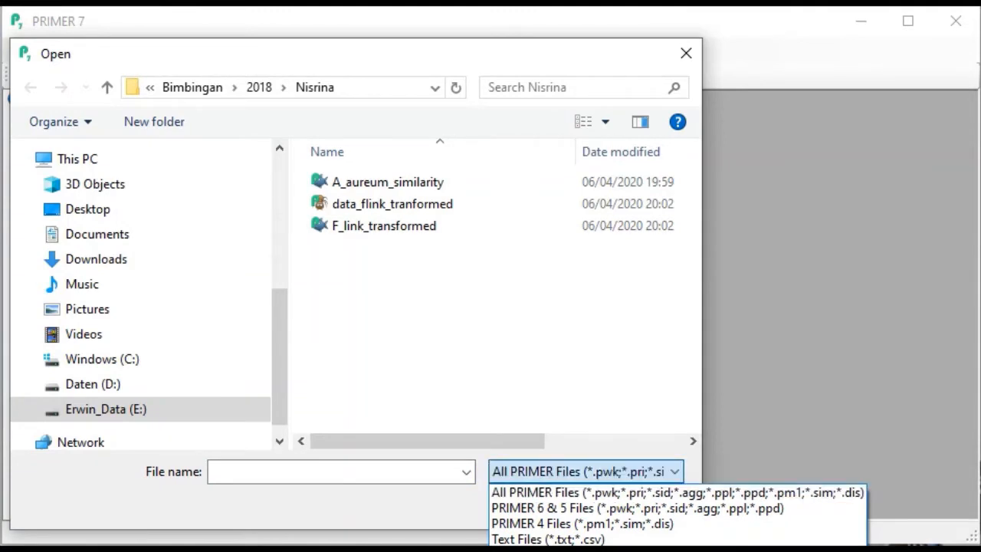
left_click(575, 550)
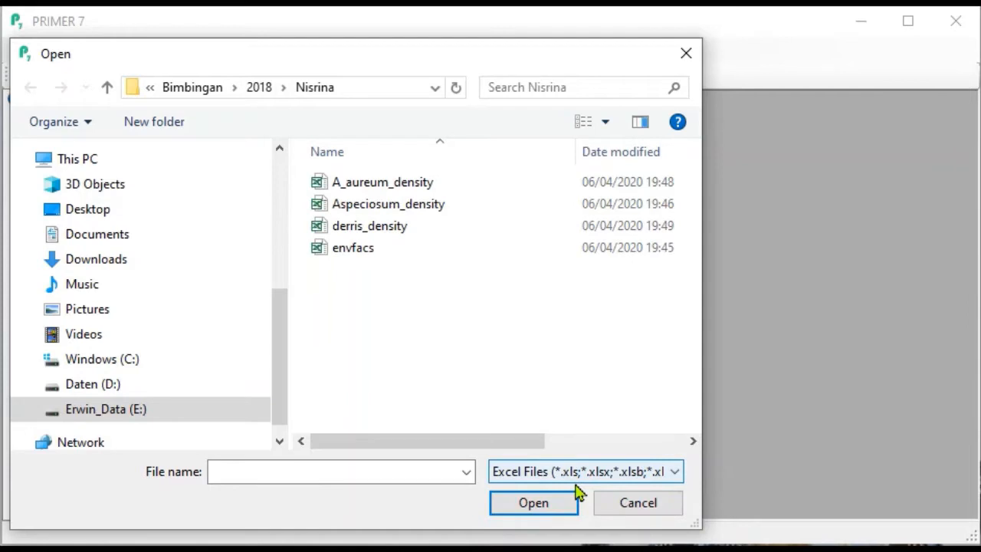
left_click_drag(279, 342, 273, 178)
left_click(77, 317)
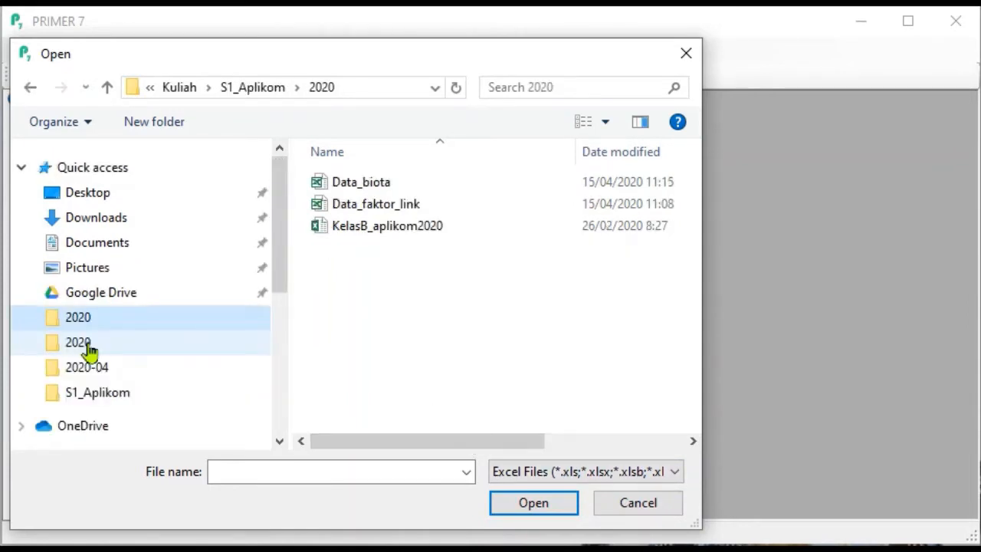
left_click(382, 184)
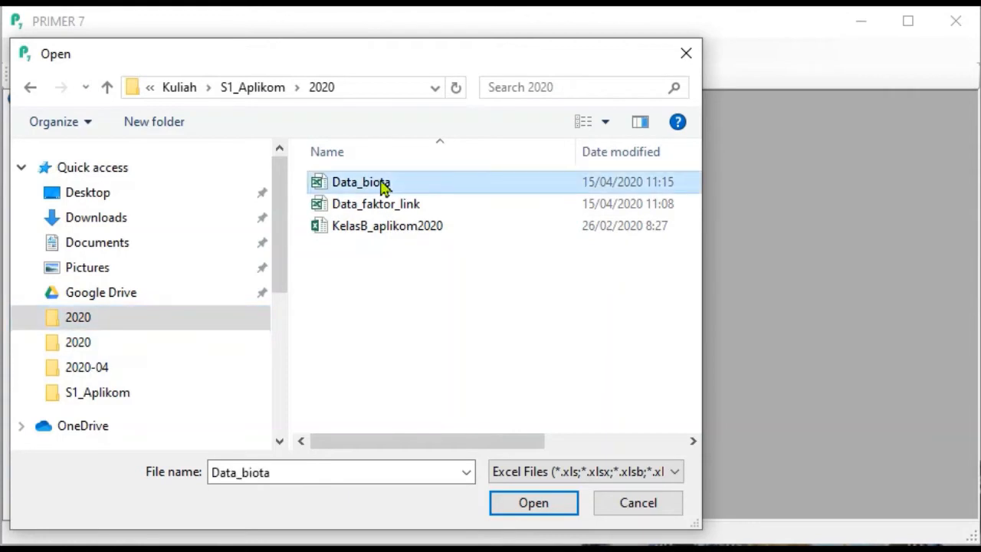
double_click(384, 188)
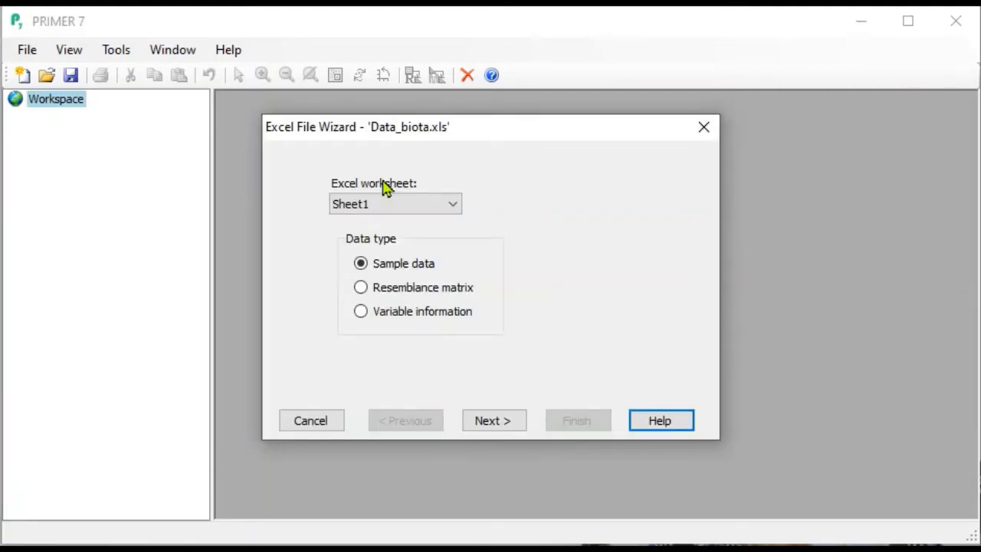
Import Sheet1 as sample data of type Unknown/other, samples as columns and blanks as zero, and enlarge the resulting data window.
left_click(498, 421)
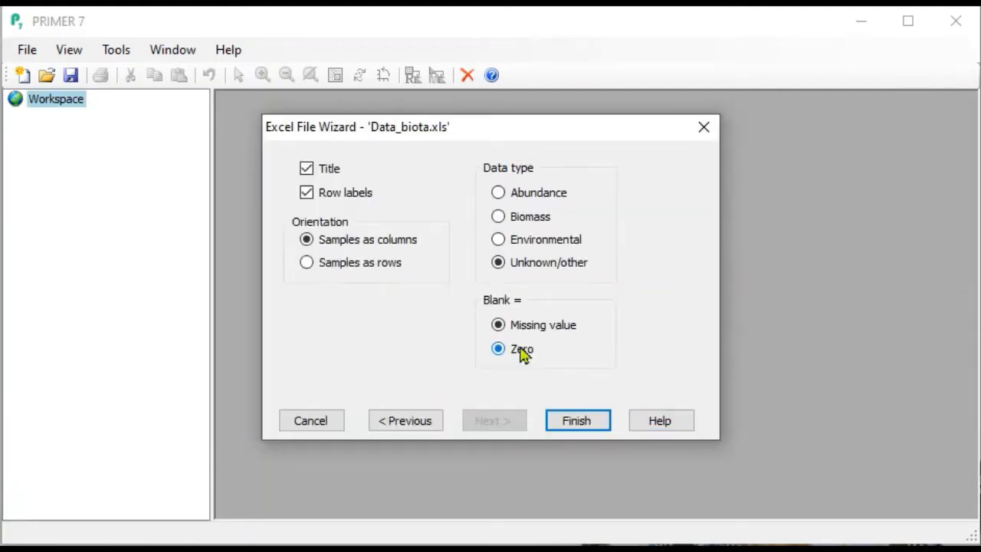
left_click(521, 350)
left_click(578, 420)
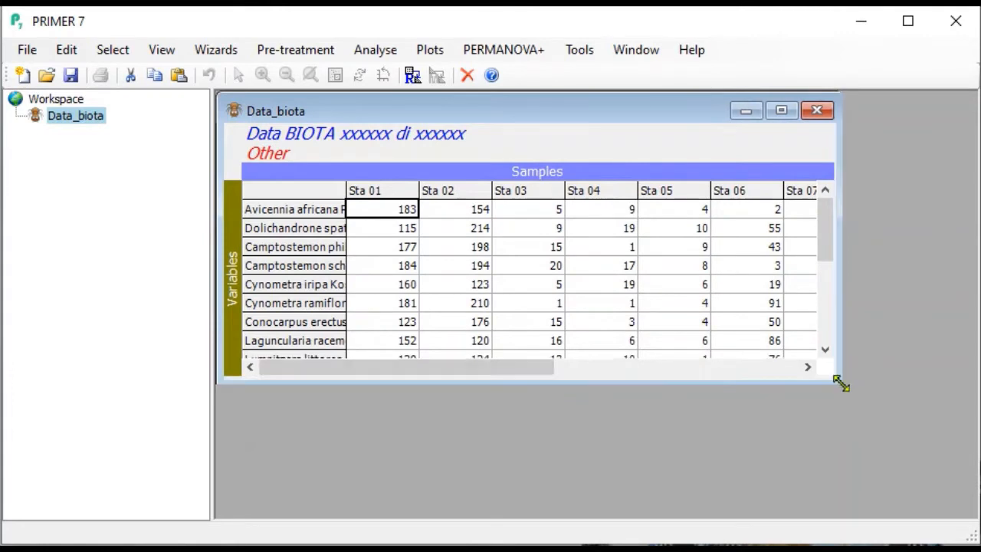
left_click_drag(841, 384, 963, 496)
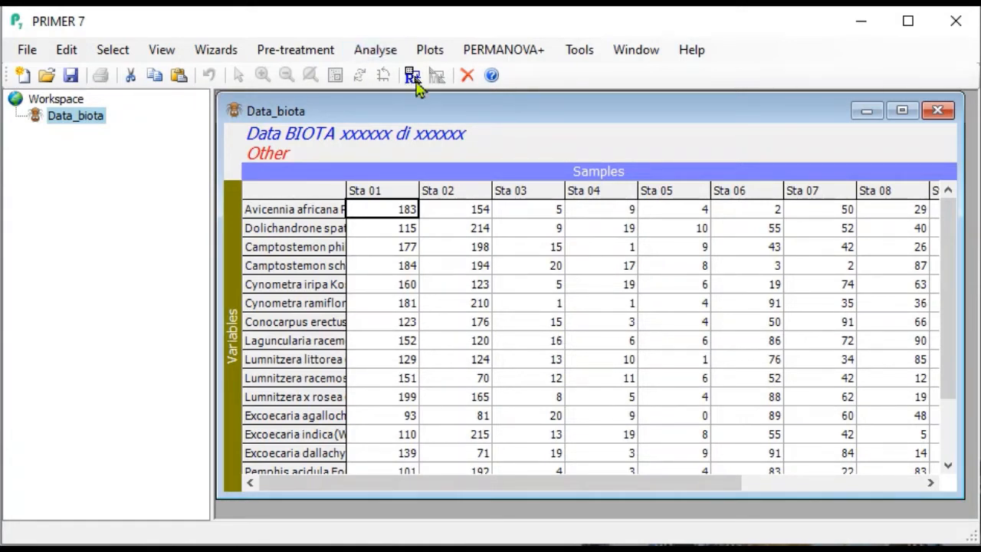
Compute the Bray-Curtis similarity matrix between samples, accepting the untransformed data, and move and enlarge the matrix window.
left_click(413, 76)
left_click(389, 144)
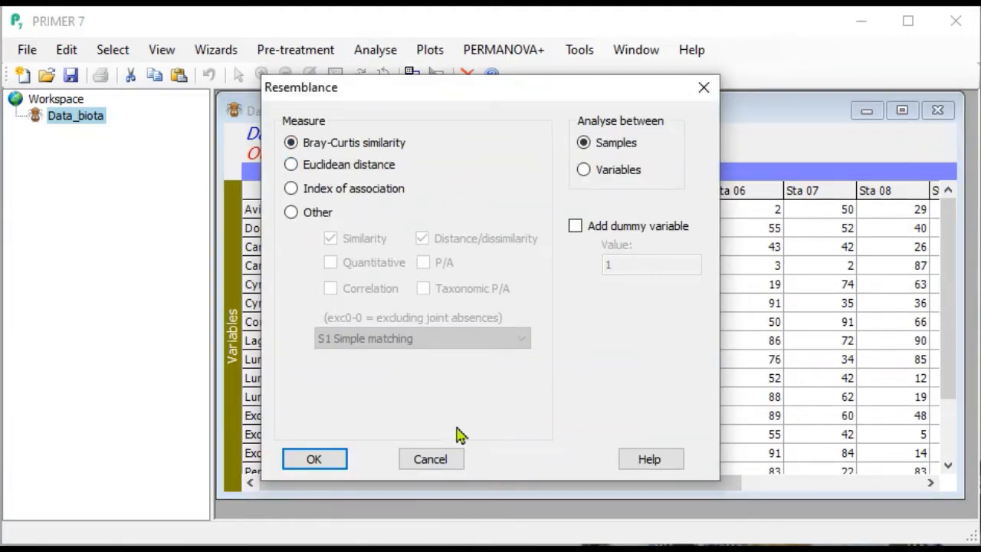
left_click(322, 460)
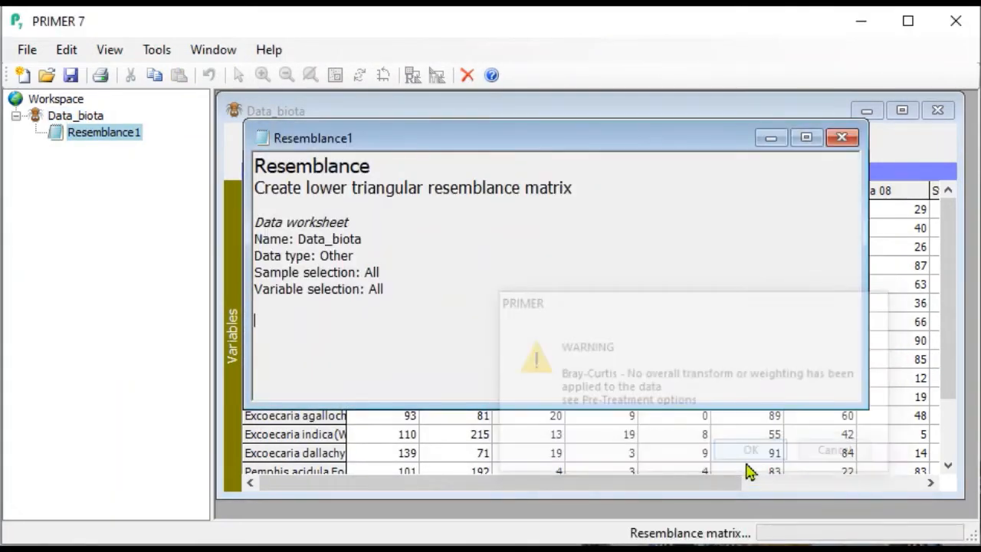
left_click(750, 453)
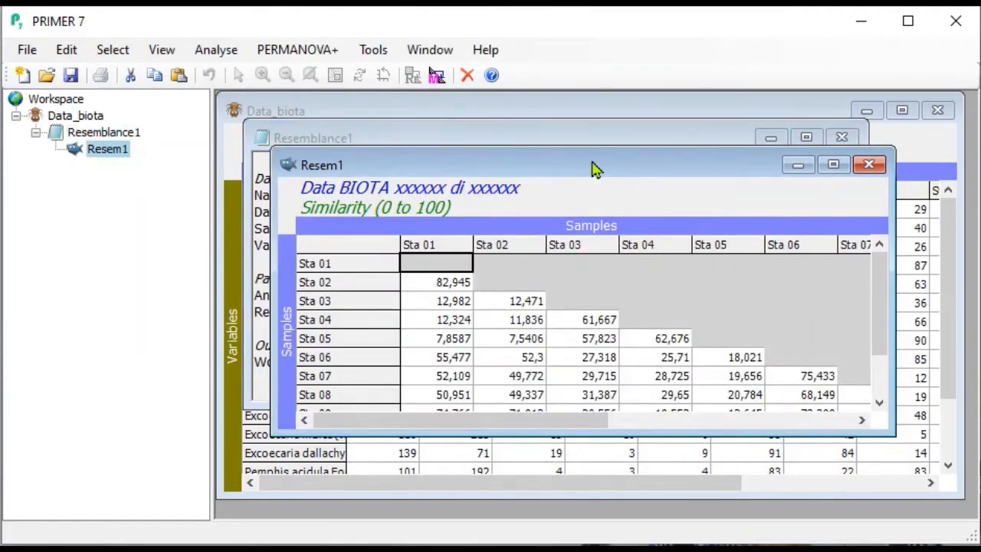
left_click_drag(592, 167, 540, 110)
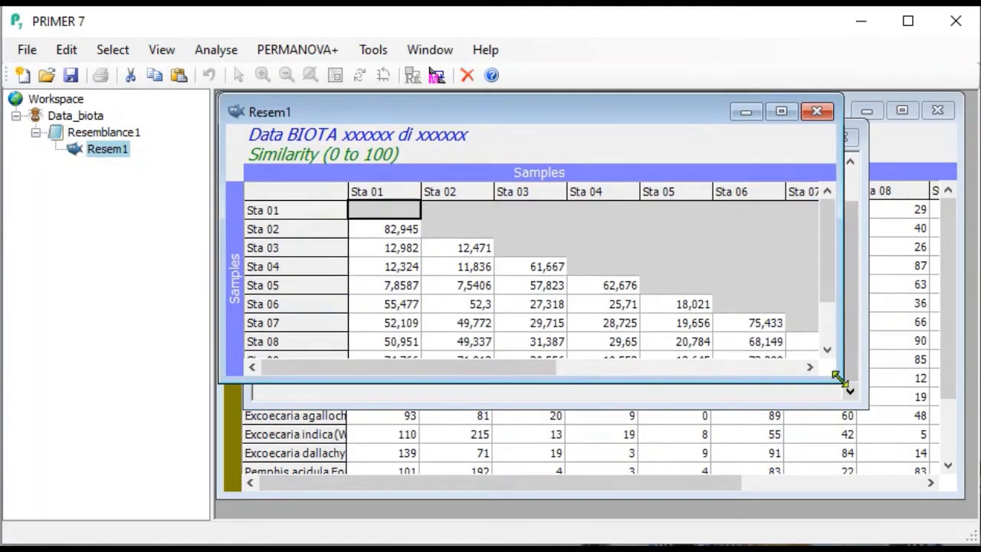
left_click_drag(837, 378, 943, 512)
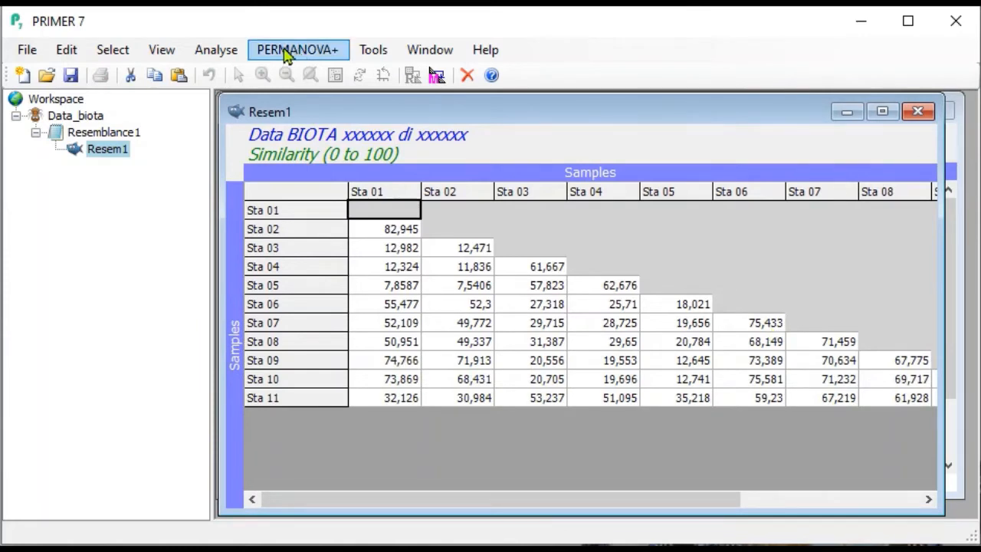
Run a group-average CLUSTER analysis on the resemblance matrix with a dendrogram plot.
left_click(216, 49)
mouse_move(298, 73)
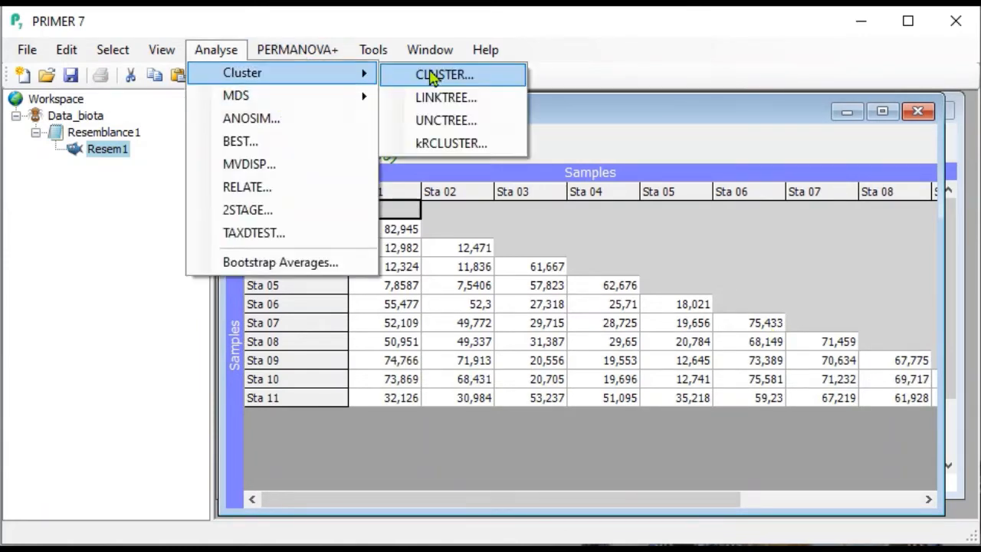
left_click(436, 73)
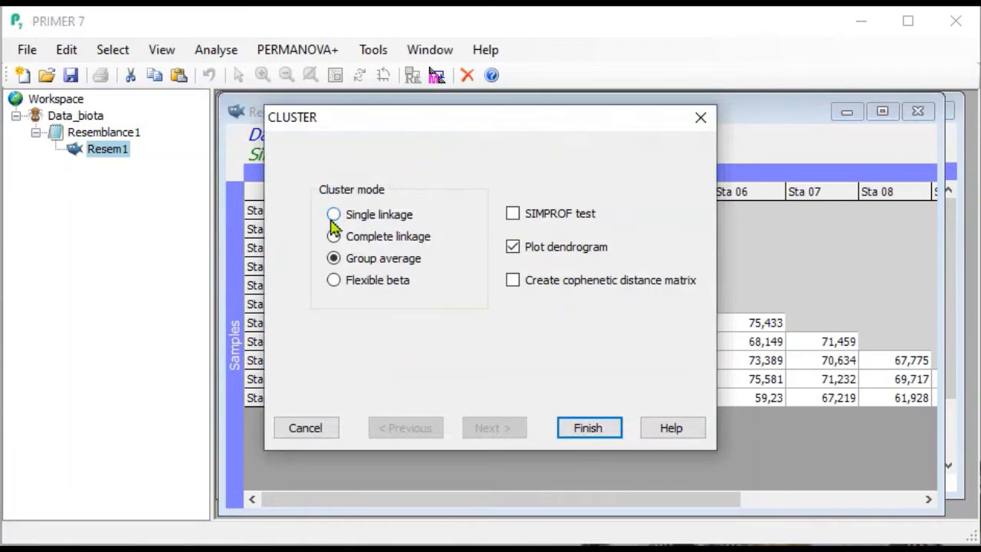
left_click(608, 422)
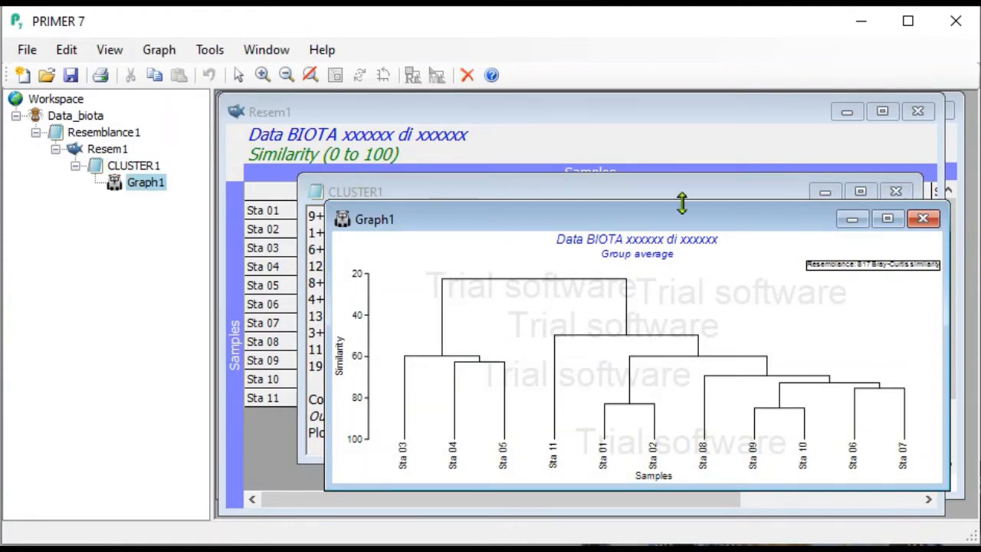
Resize the dendrogram and Data_biota windows so that they sit side by side.
left_click_drag(681, 203, 682, 95)
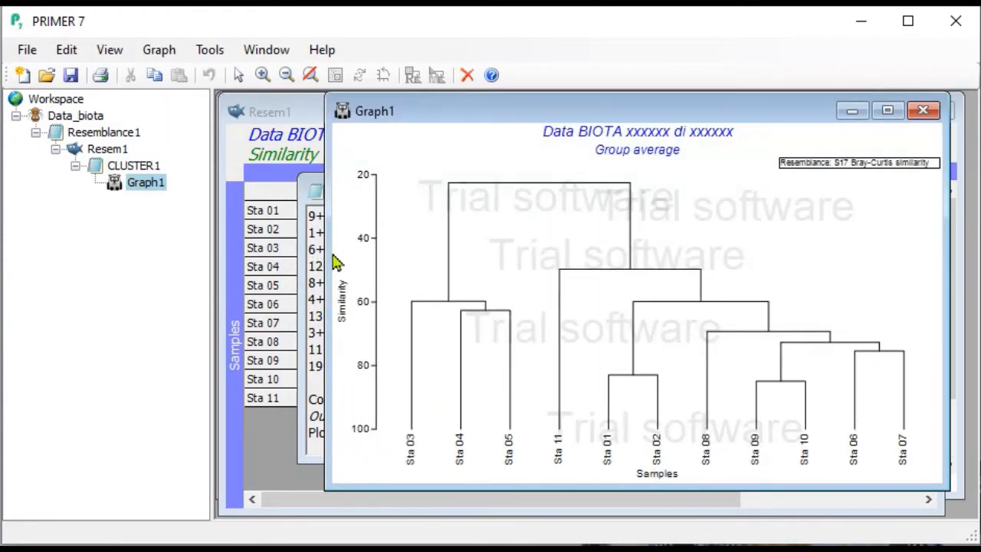
left_click_drag(325, 253, 539, 246)
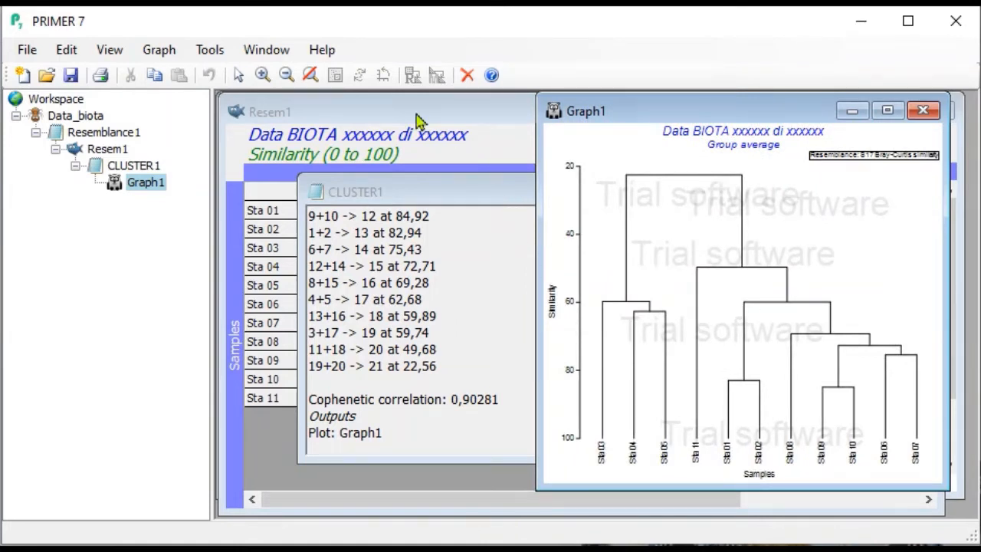
double_click(77, 116)
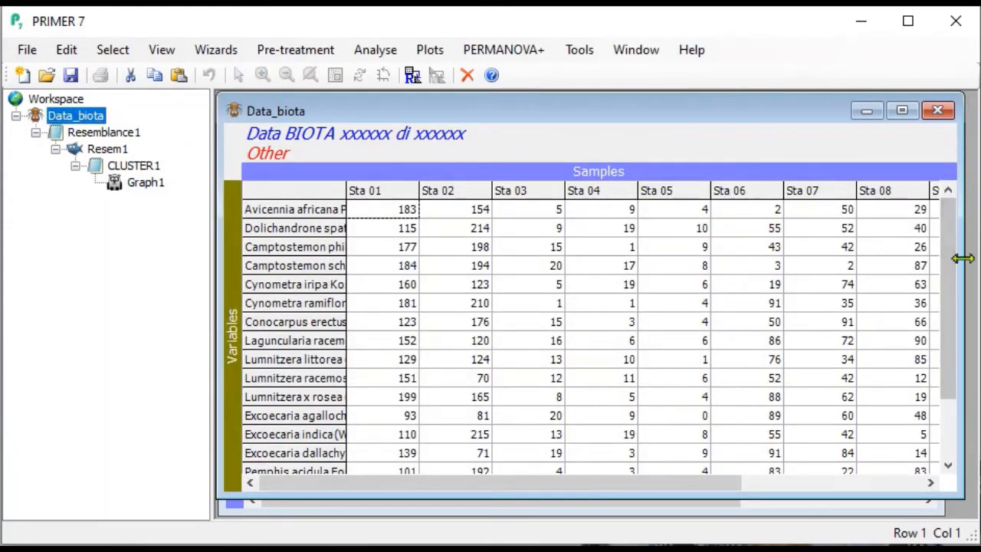
left_click_drag(963, 259, 568, 214)
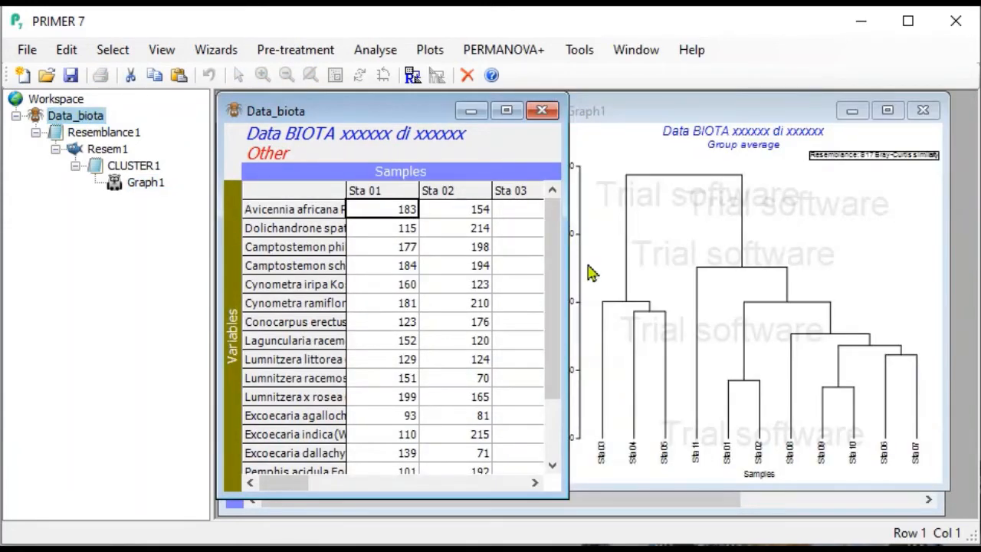
left_click(709, 146)
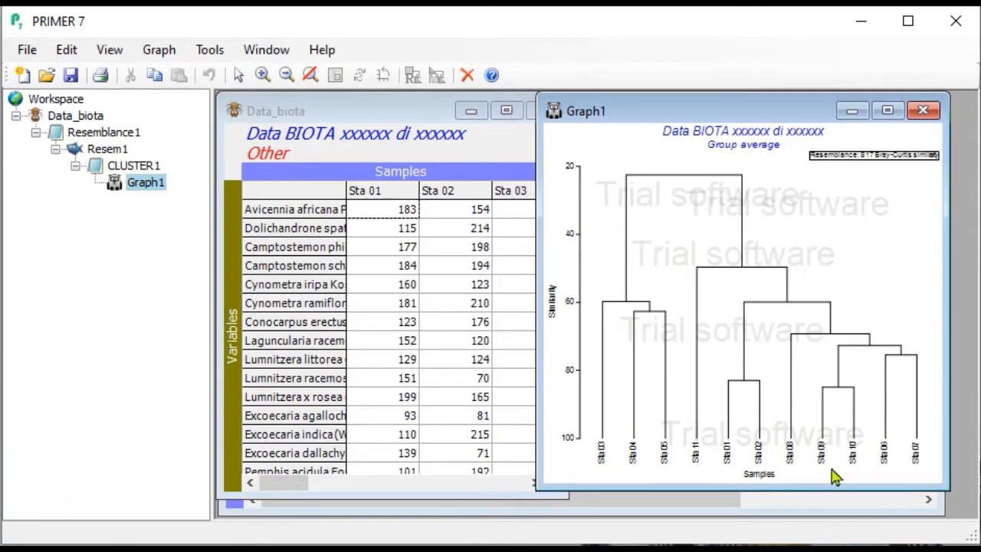
Add a factor named Kelp to the Data_biota samples.
left_click(365, 116)
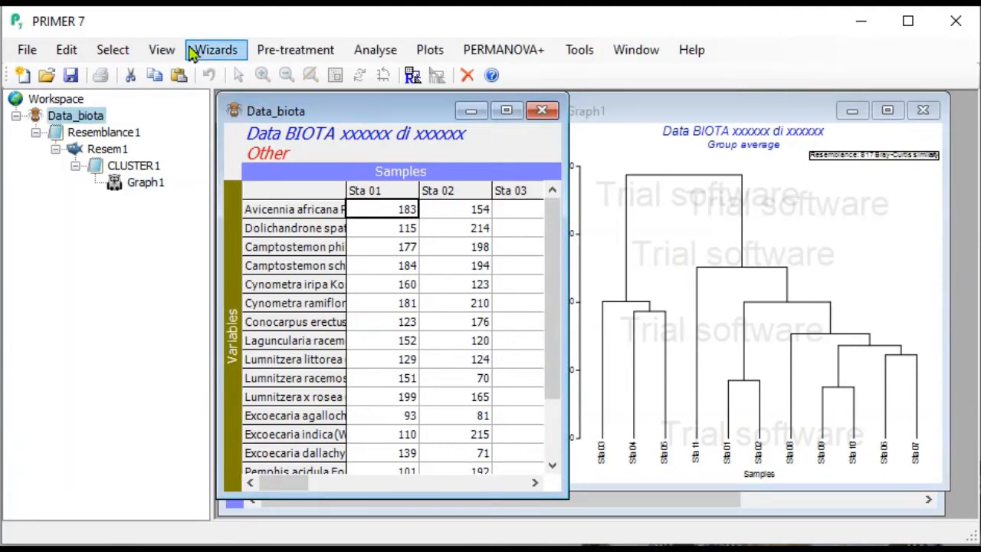
left_click(65, 52)
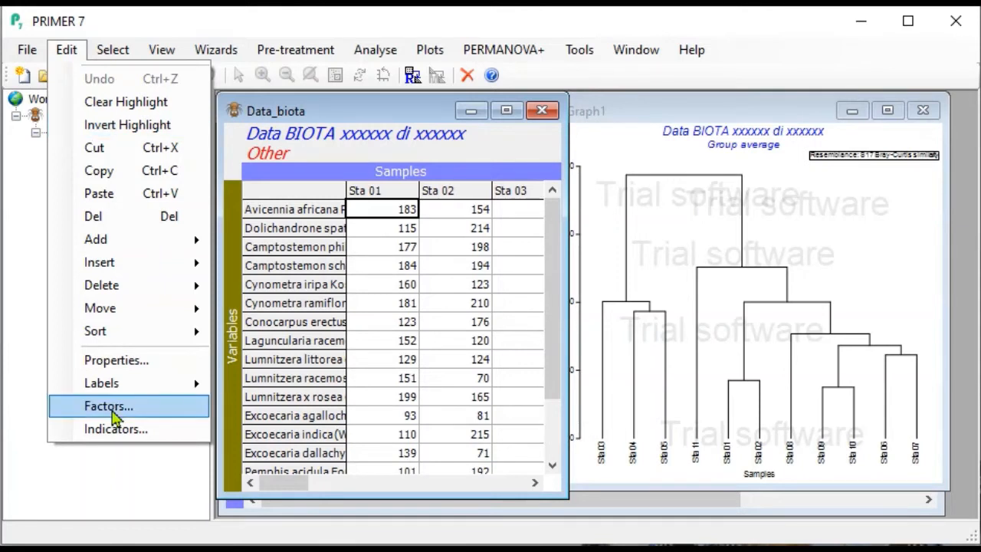
left_click(135, 410)
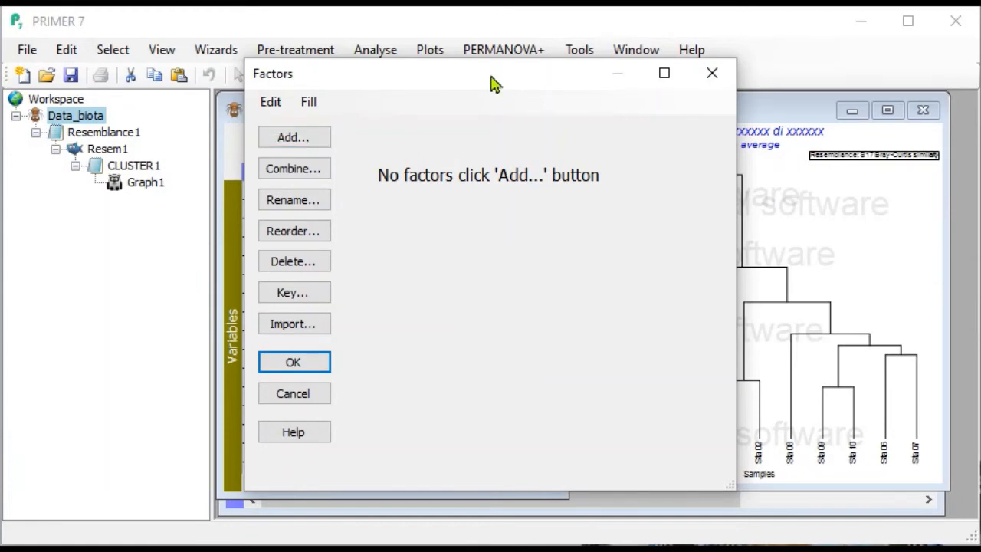
left_click_drag(493, 83, 717, 108)
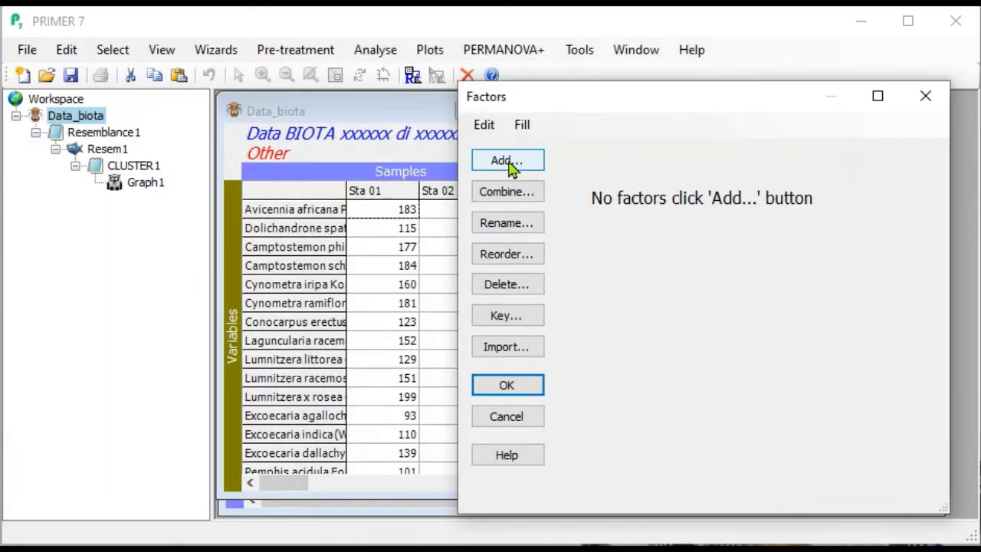
left_click(511, 167)
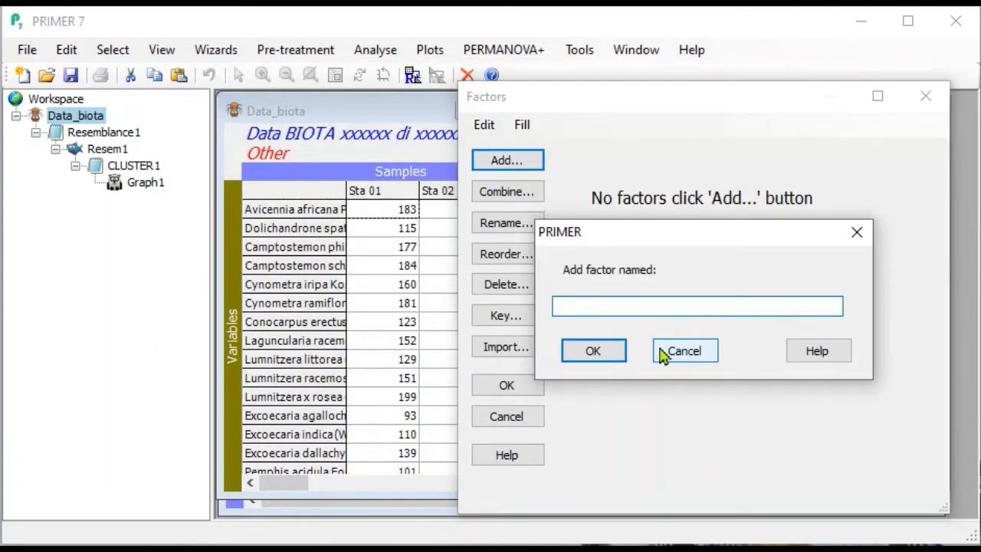
type("Kelp")
left_click(601, 356)
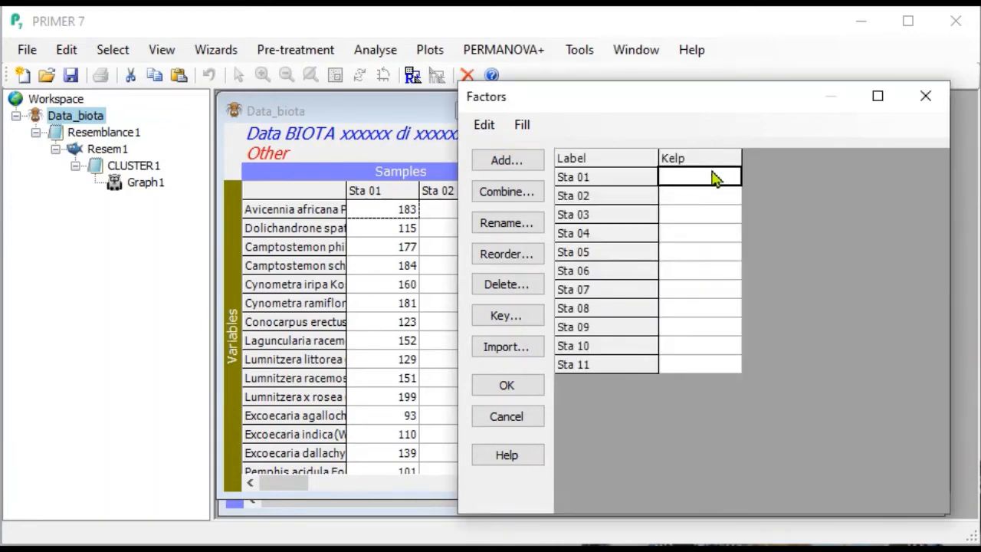
Move the Factors dialog clear of the dendrogram and assign Kelp group a to Sta 03, Sta 04 and Sta 05.
left_click_drag(726, 98, 354, 96)
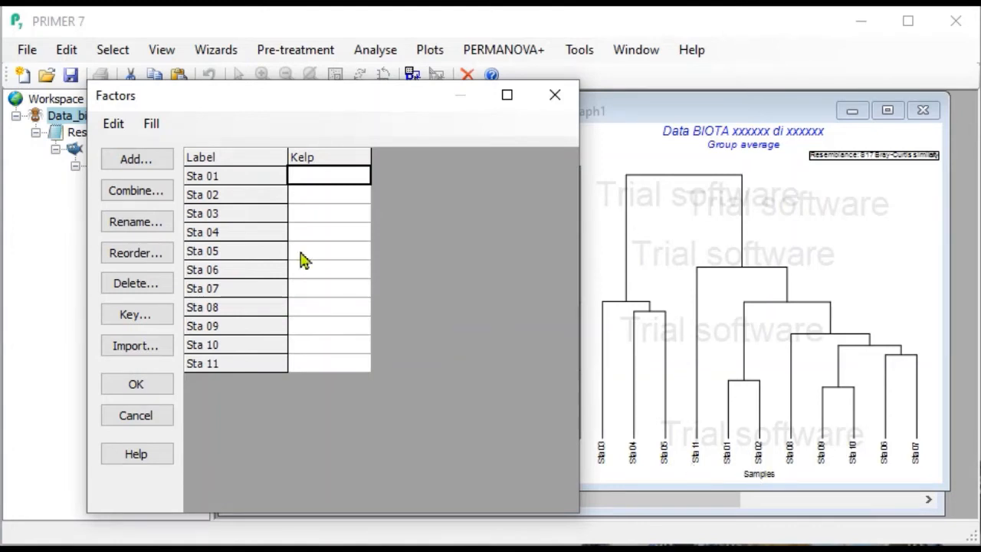
left_click(351, 221)
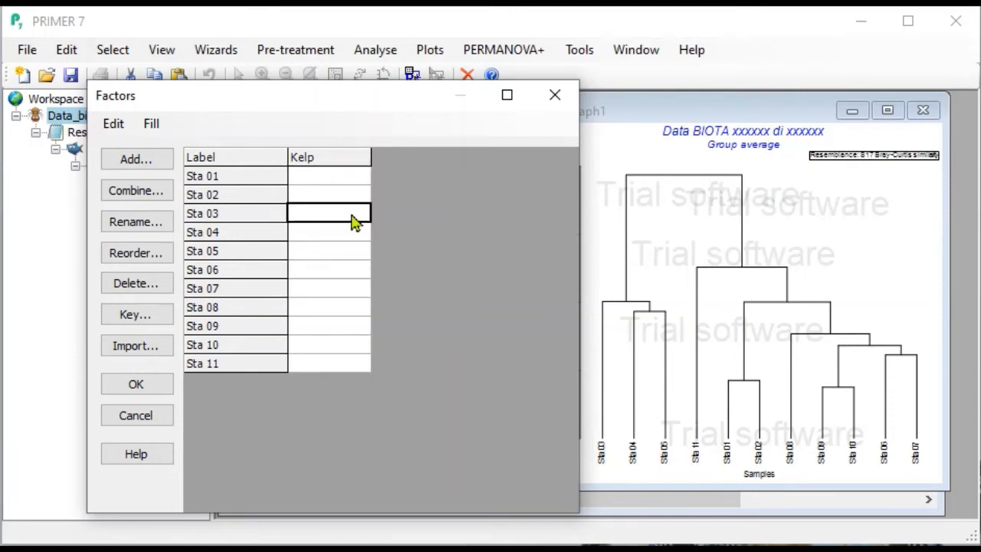
left_click(352, 221)
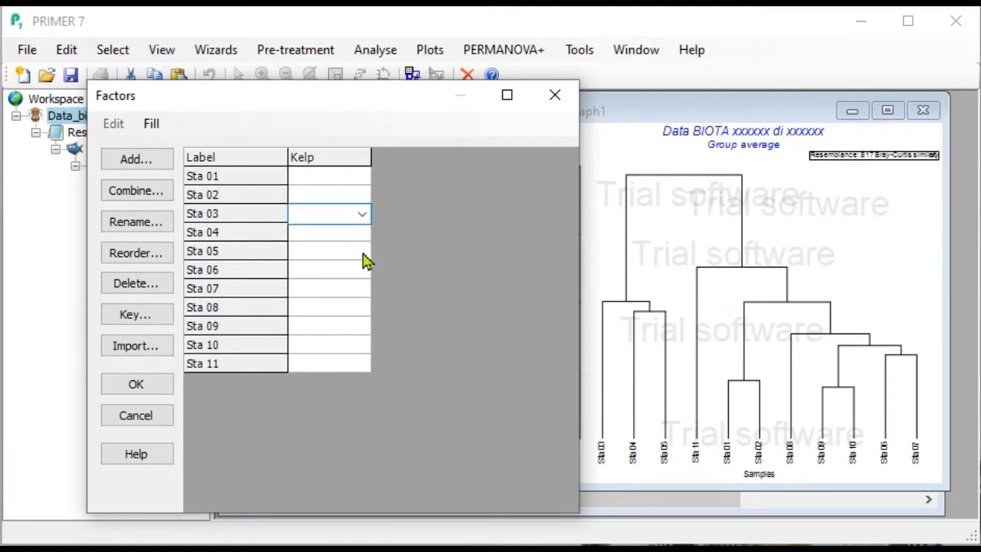
type("a")
left_click(350, 233)
left_click(348, 232)
type("a")
left_click(346, 251)
type("a")
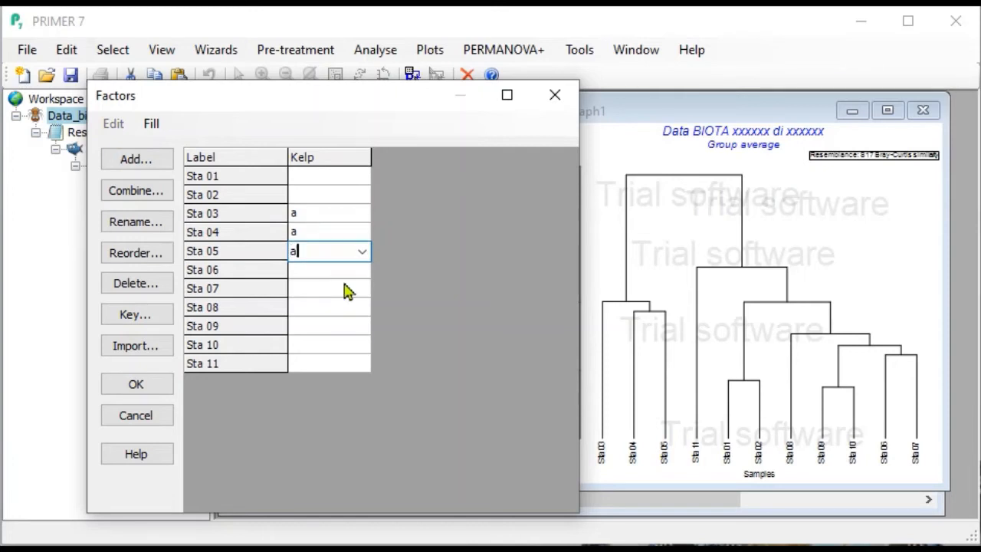
Assign Kelp group b to Sta 11 and group c to Sta 01 and Sta 02.
left_click(328, 365)
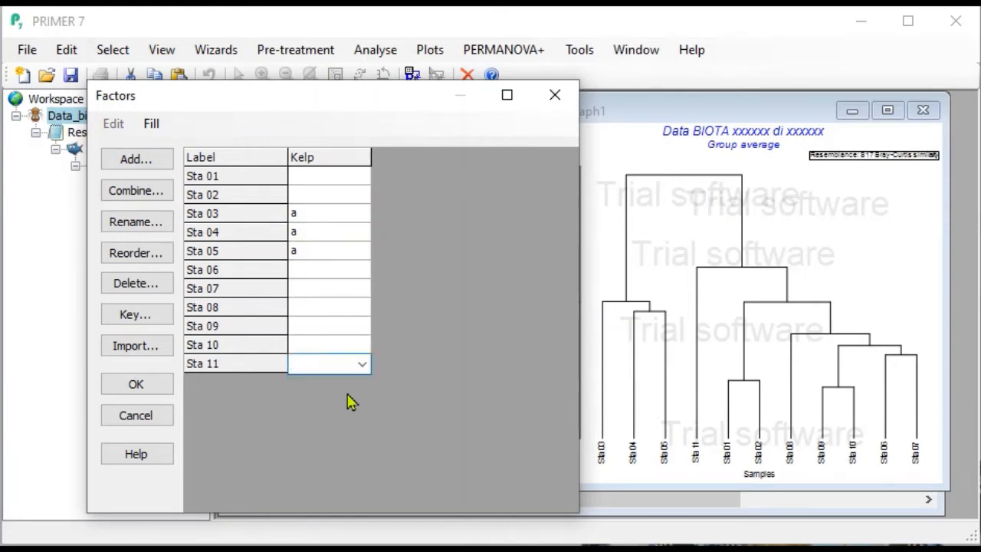
type("b")
left_click(319, 181)
type("c")
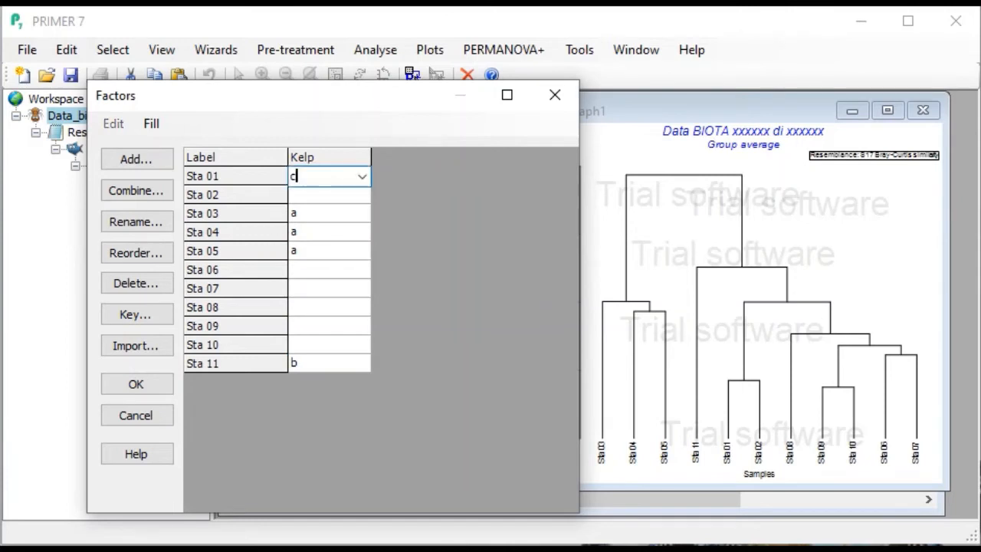
key("Down")
type("c")
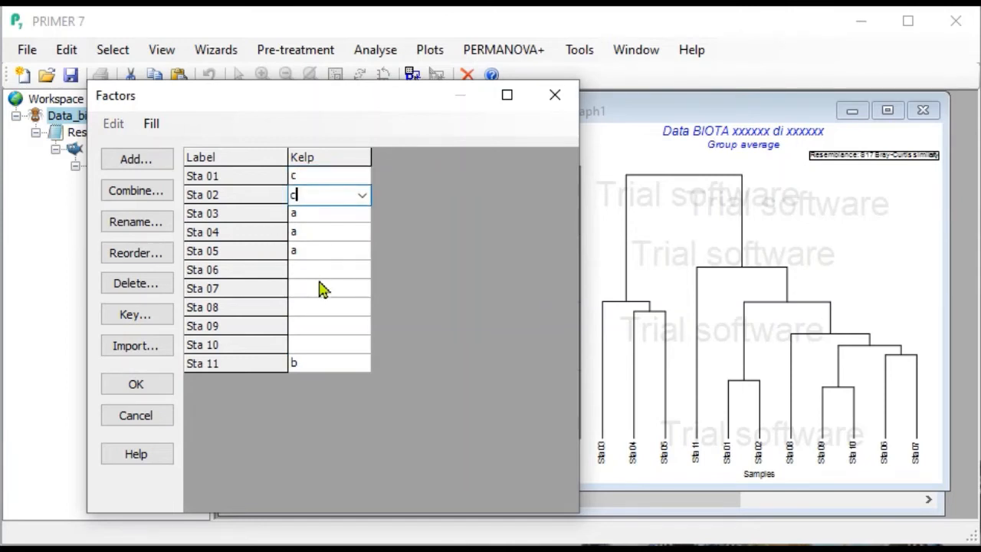
Assign Kelp group c to Sta 06, Sta 07 and Sta 08.
key("Down")
key("Down")
key("Down")
key("Down")
type("c")
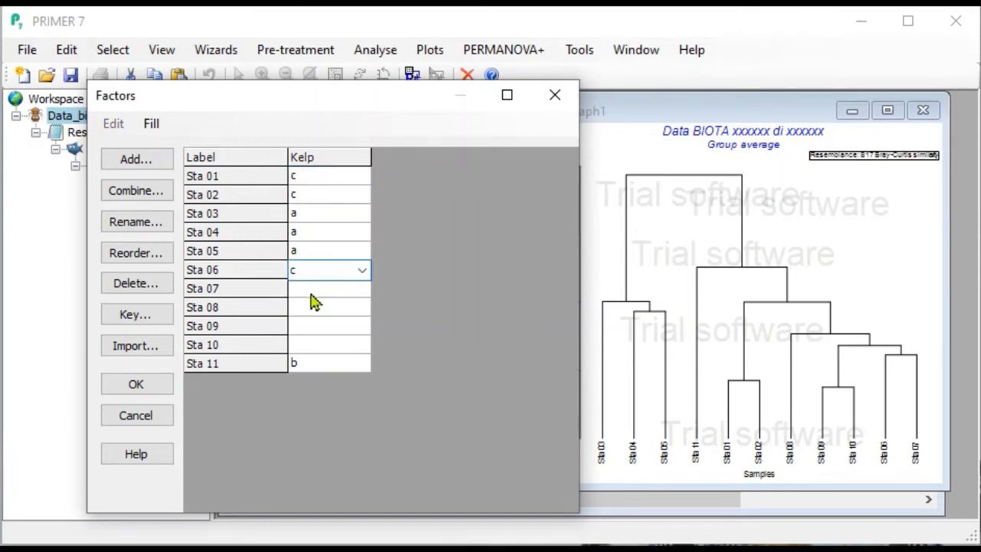
left_click(310, 295)
type("c")
left_click(311, 311)
type("c")
Assign Kelp group c to Sta 09 and Sta 10 and accept the factor assignments.
left_click(322, 327)
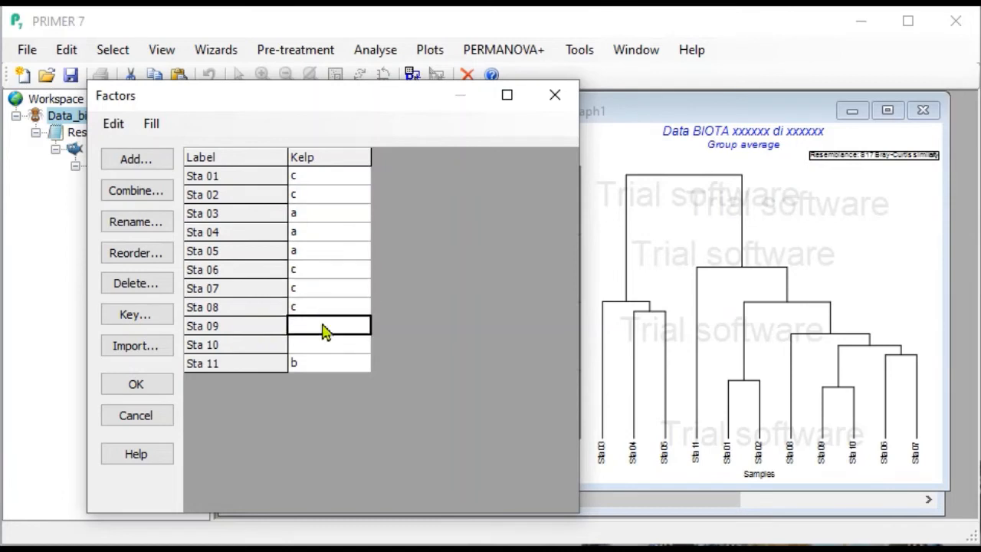
type("c")
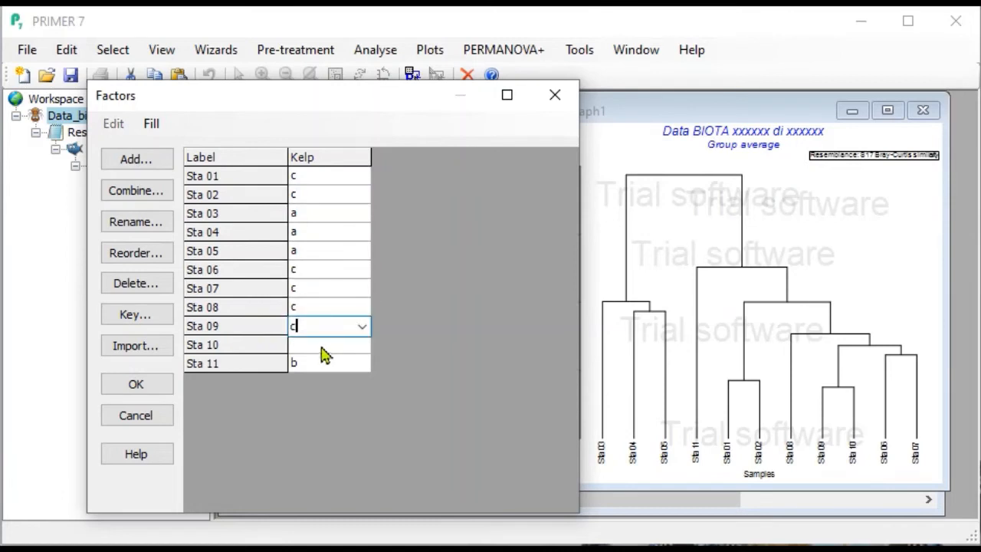
left_click(323, 346)
type("c")
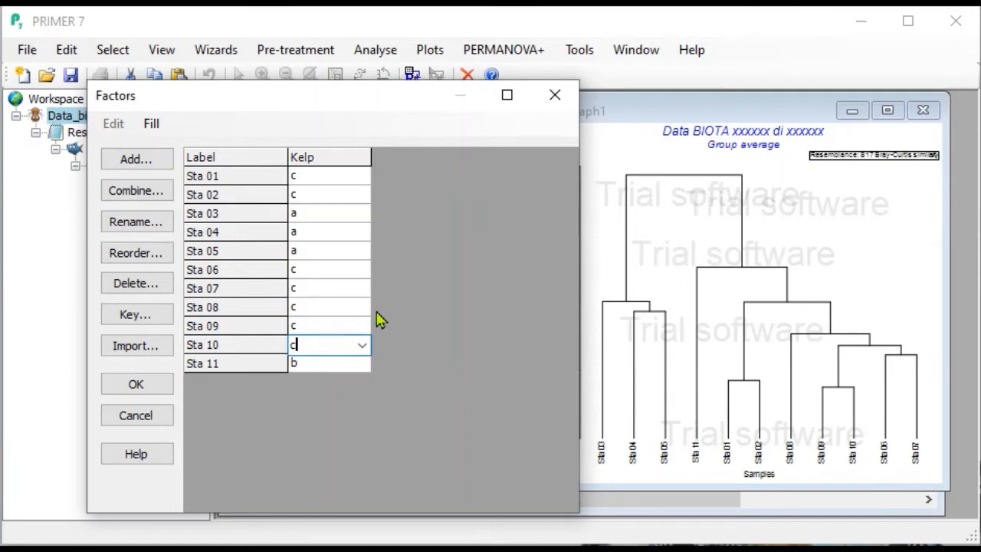
left_click(321, 165)
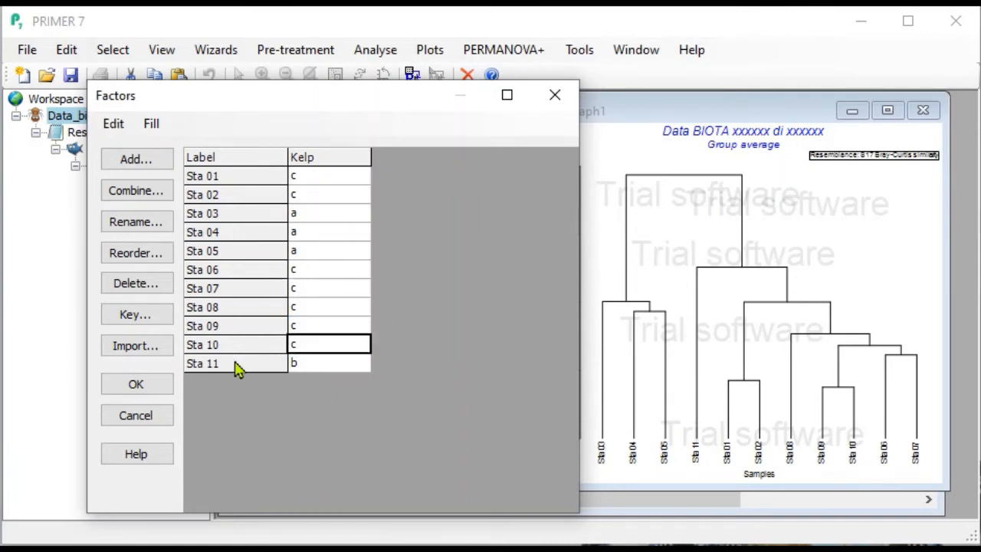
left_click(135, 385)
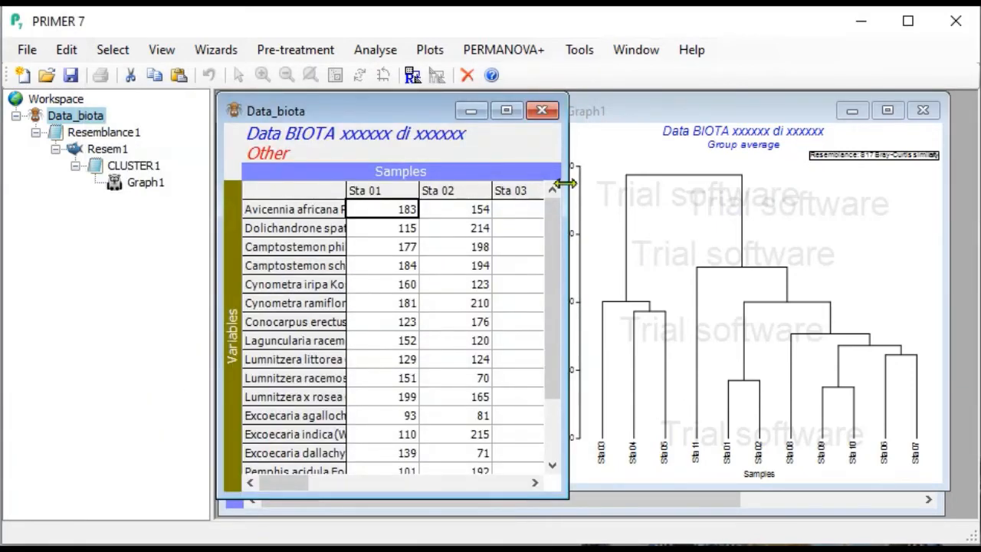
Widen the Data_biota window and run a one-way SIMPER on factor Kelp with Bray-Curtis similarity and a 70% cut-off.
left_click_drag(565, 183, 915, 183)
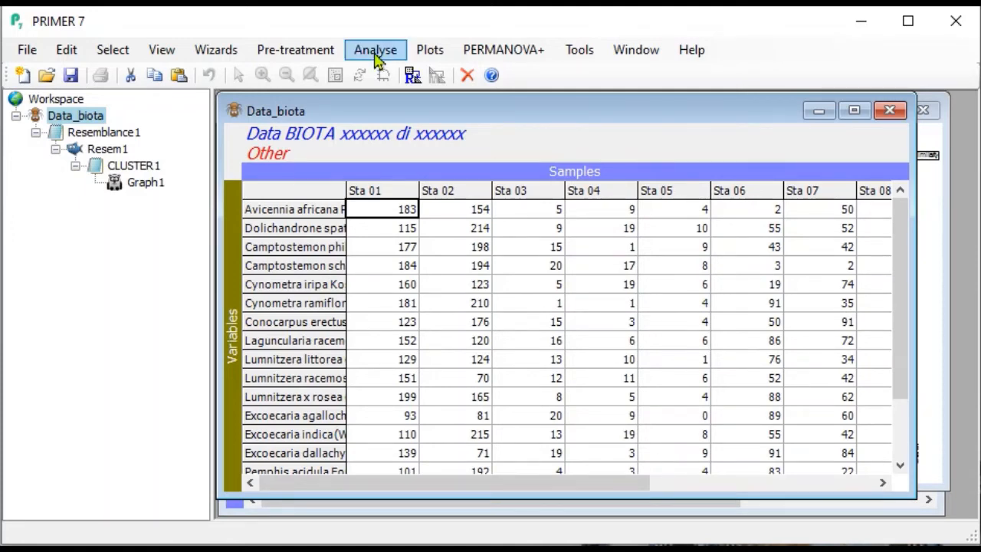
left_click(377, 60)
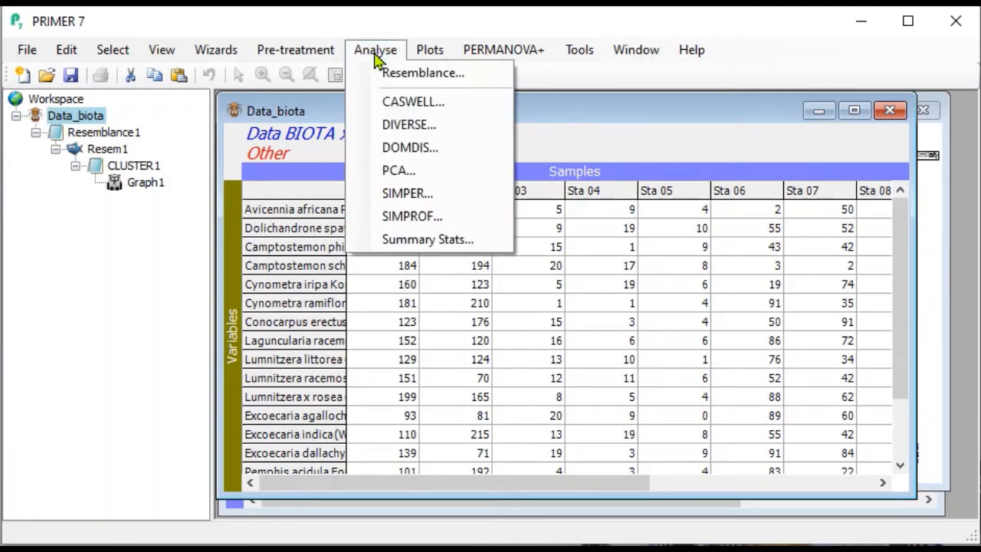
left_click(470, 197)
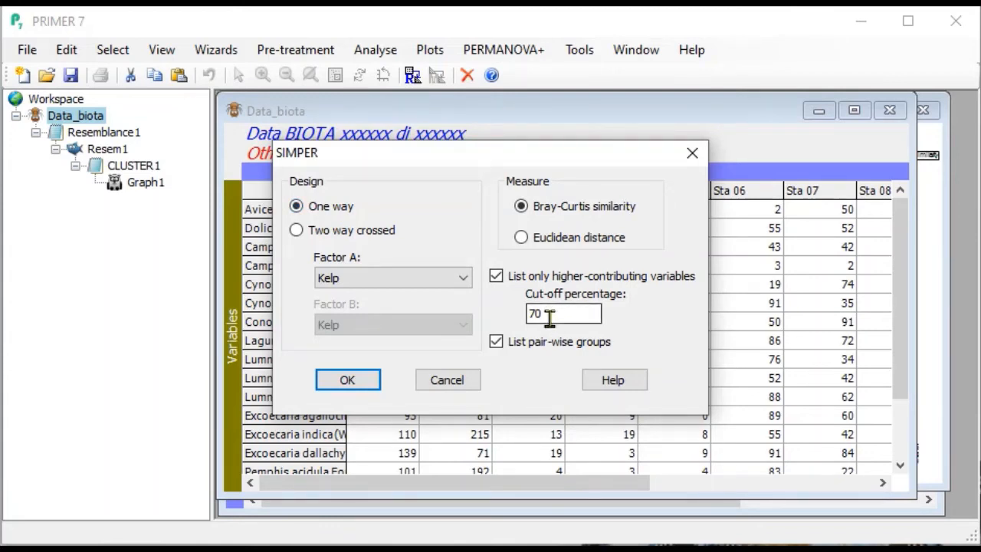
left_click(399, 278)
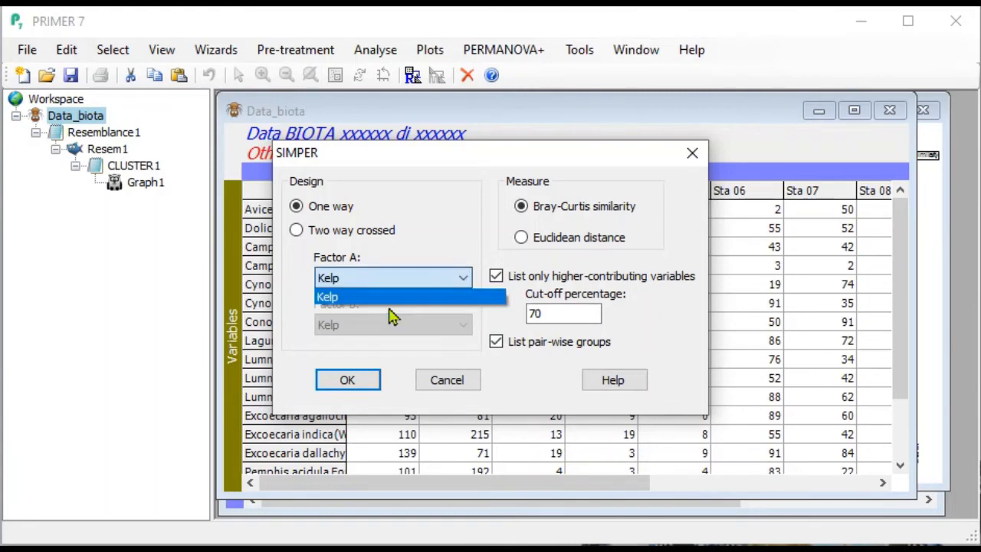
left_click(348, 300)
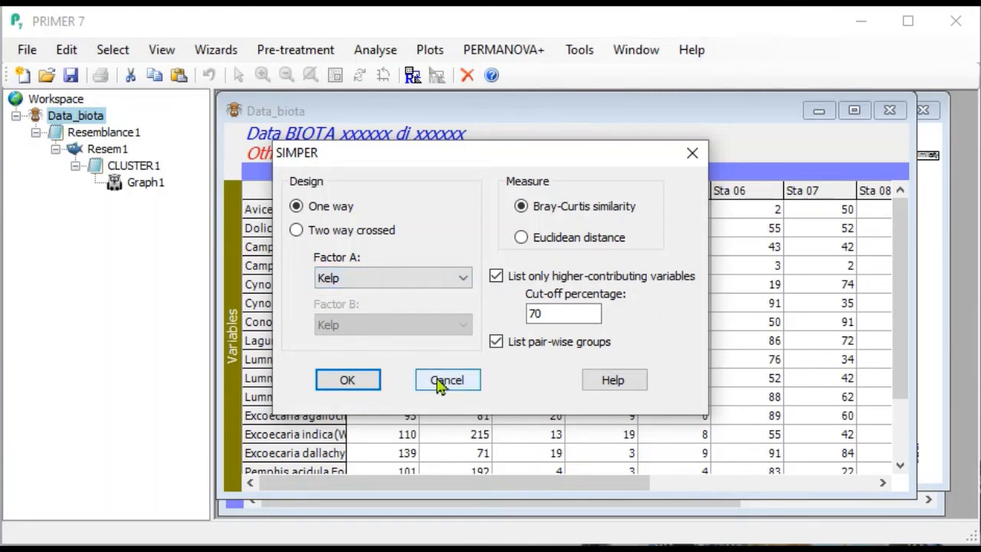
left_click(349, 381)
Move the SIMPER1 results window up beneath the toolbar and widen it to fill the workspace area.
left_click(732, 447)
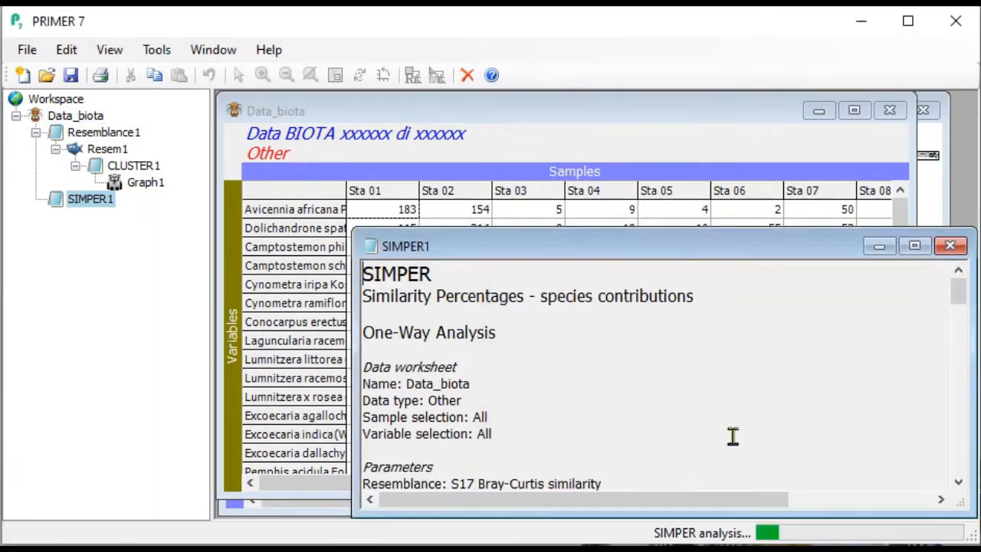
left_click_drag(778, 233, 773, 96)
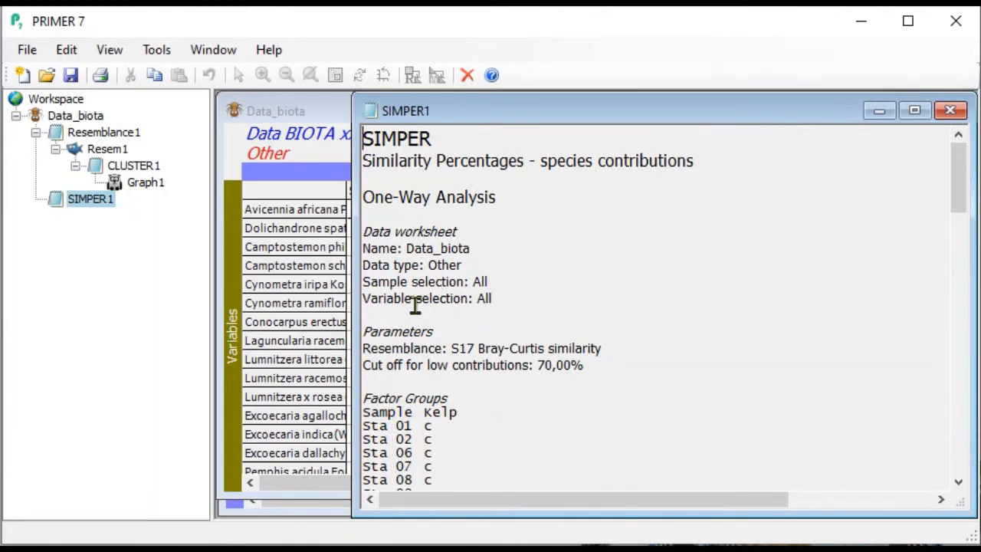
left_click_drag(353, 348, 218, 347)
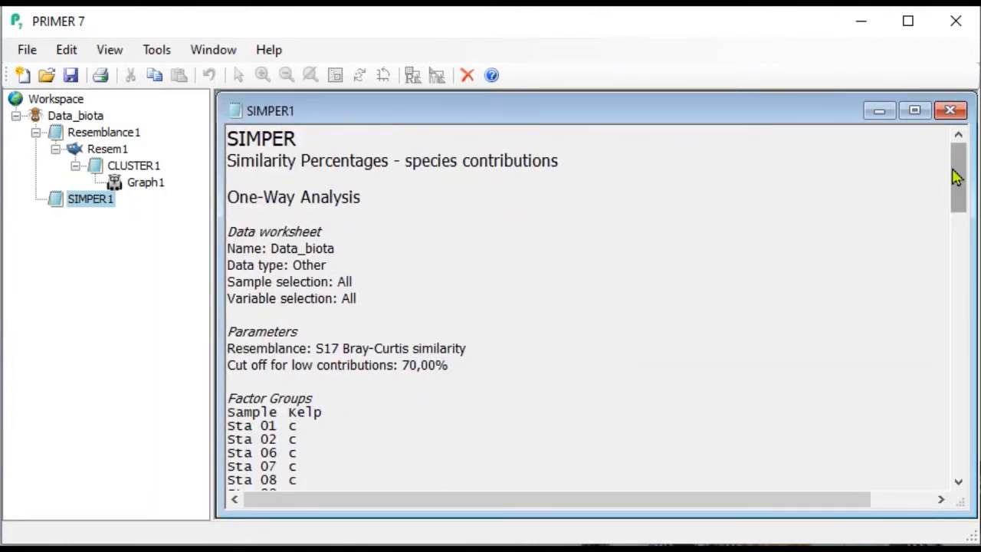
Examine the SIMPER factor groups and the group c species contributions, checking the grouping against the Graph1 dendrogram.
scroll(963, 173, "down", 1)
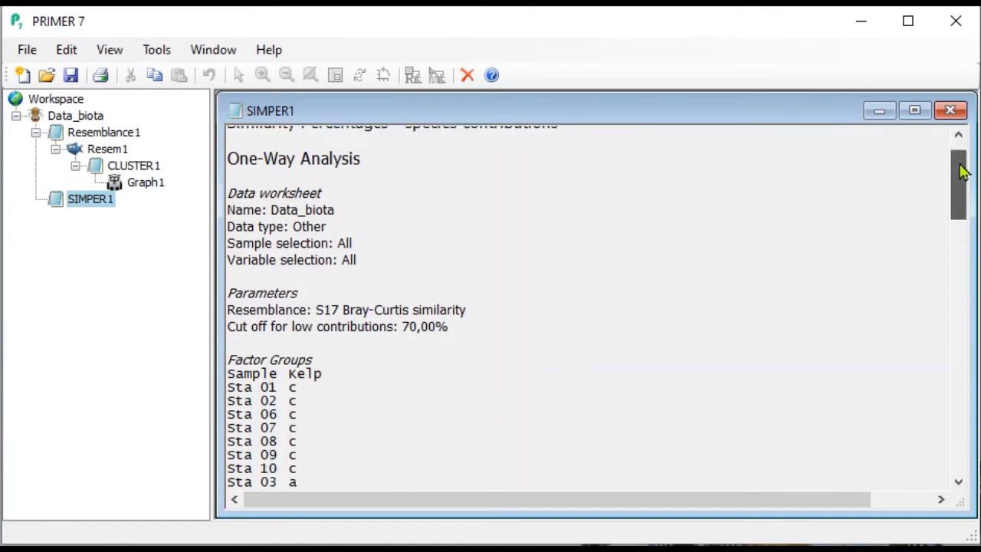
left_click_drag(963, 173, 970, 199)
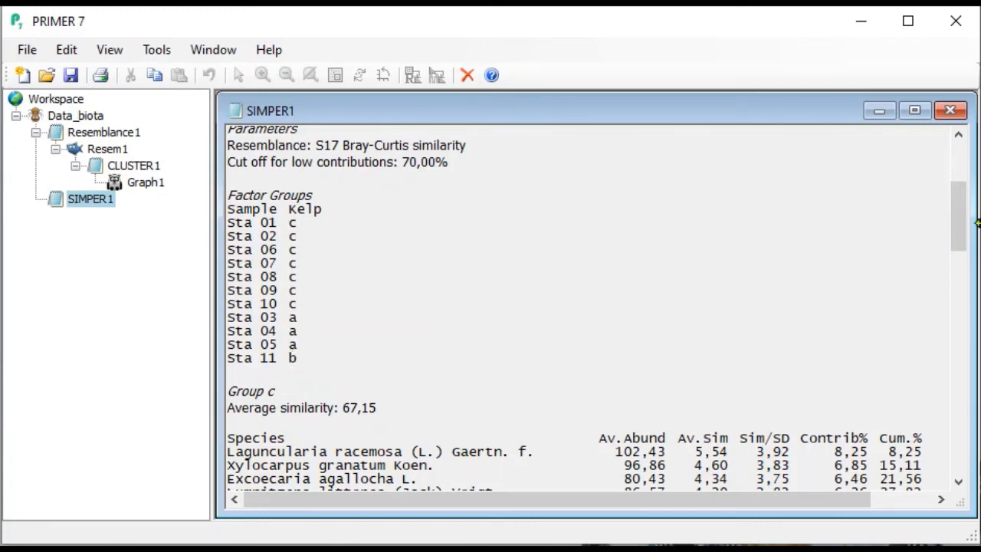
left_click_drag(964, 245, 967, 276)
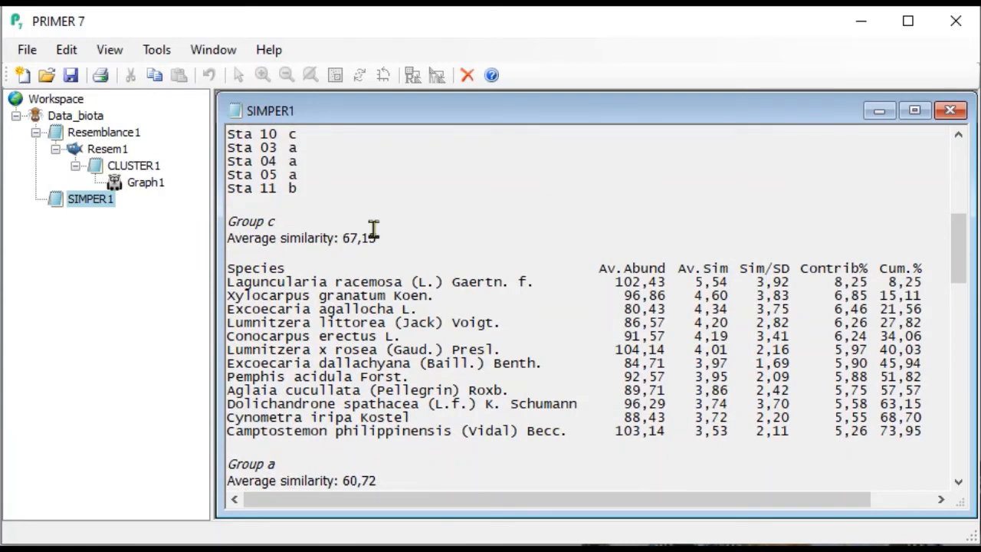
double_click(145, 183)
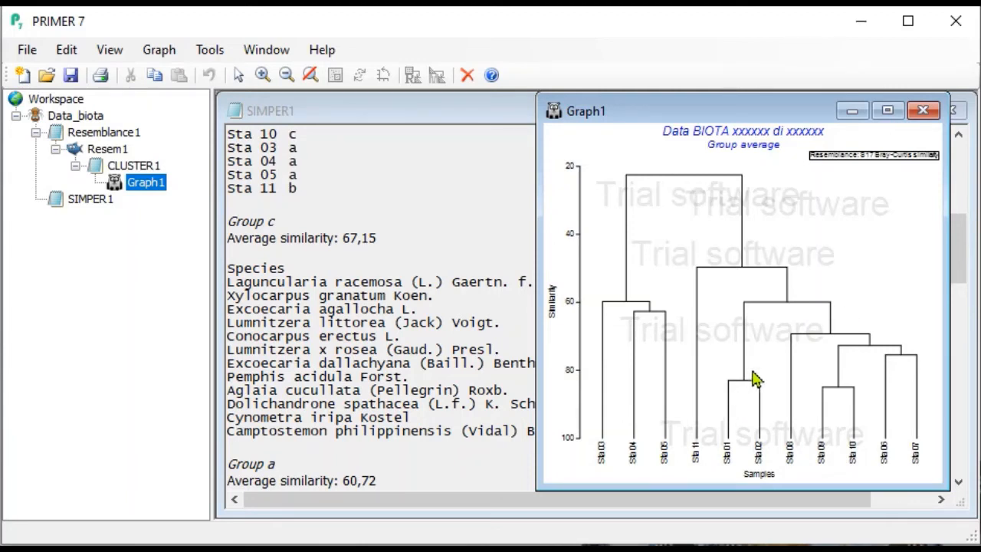
left_click(427, 220)
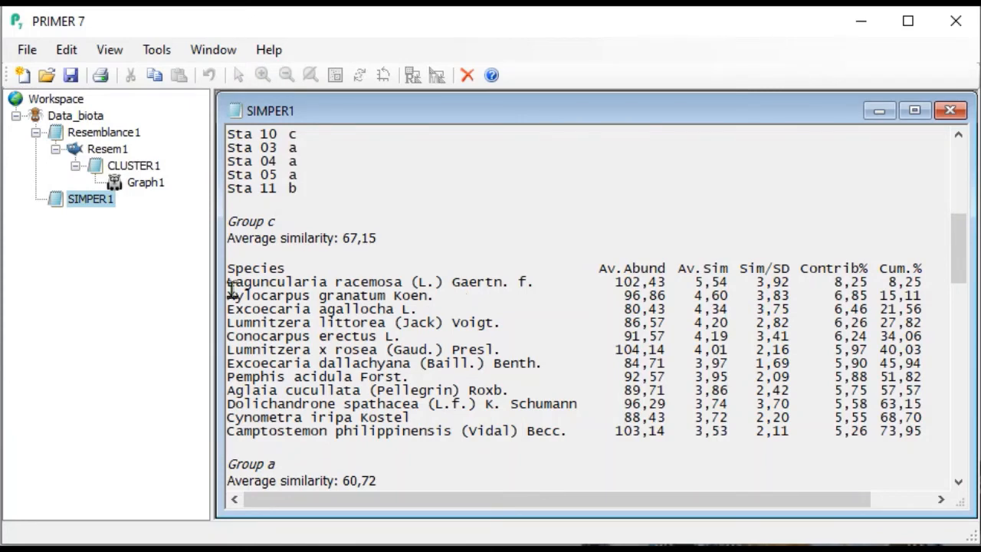
left_click_drag(227, 282, 929, 282)
left_click_drag(227, 295, 516, 354)
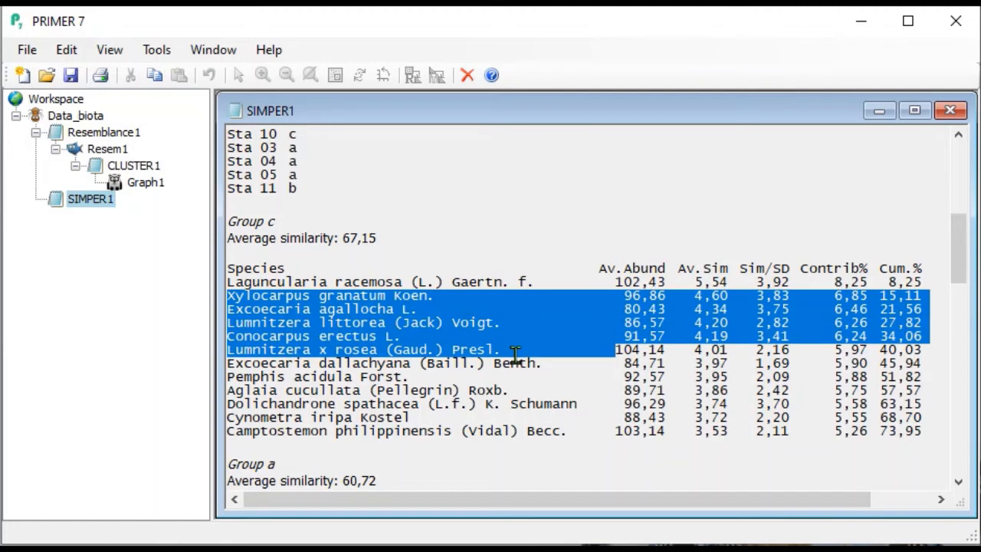
left_click(534, 393)
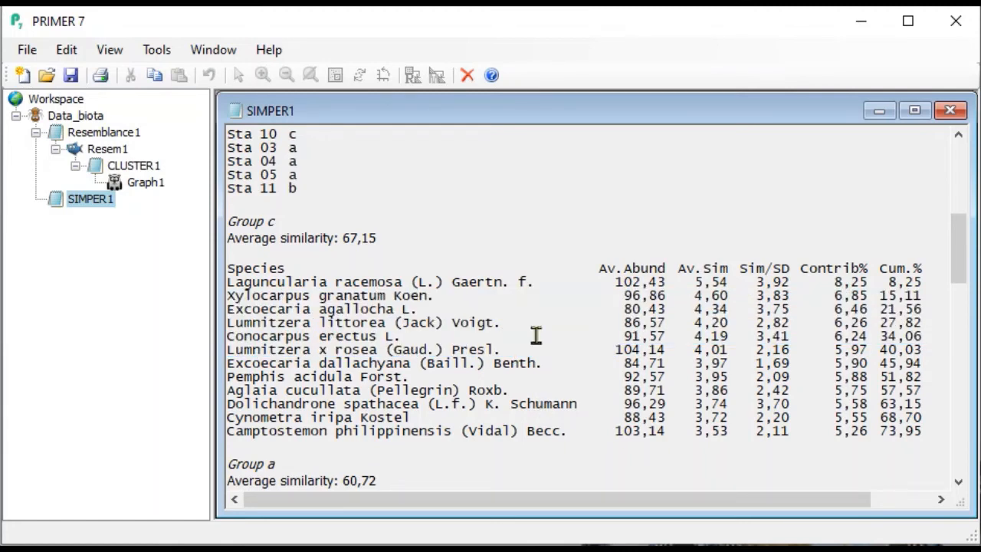
Compare the main contributing species of group a with those of group c in the SIMPER results.
scroll(536, 336, "down", 2)
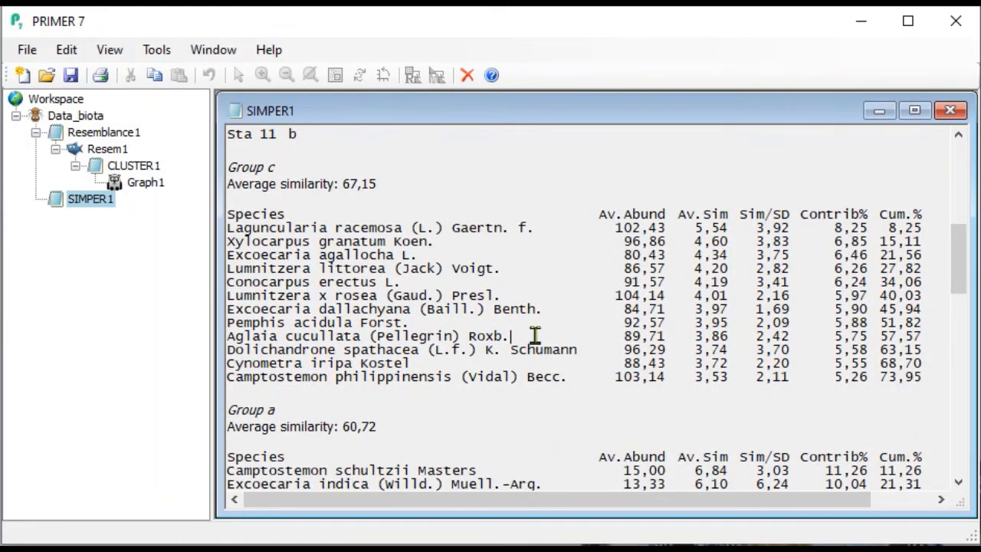
scroll(534, 336, "down", 4)
scroll(532, 333, "up", 4)
scroll(534, 336, "up", 3)
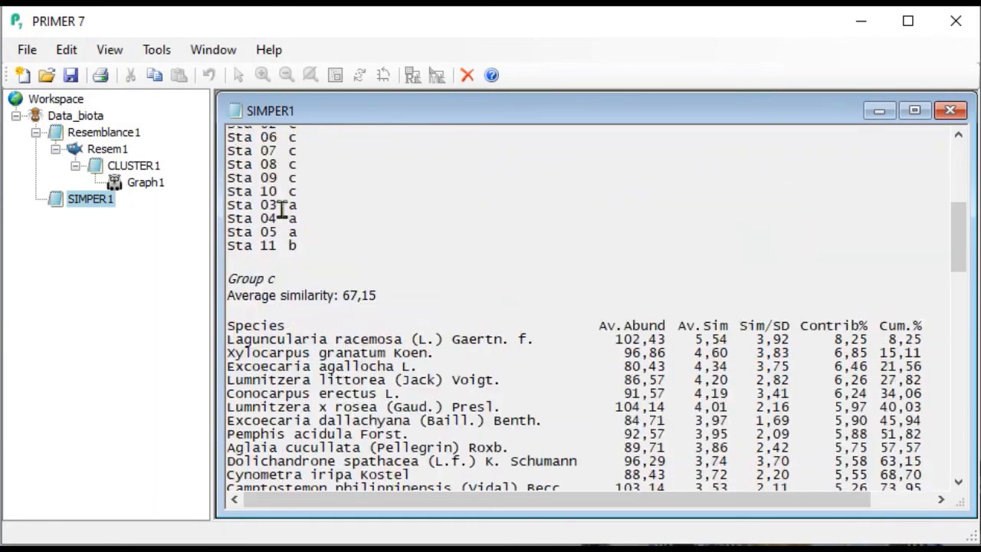
scroll(485, 334, "down", 5)
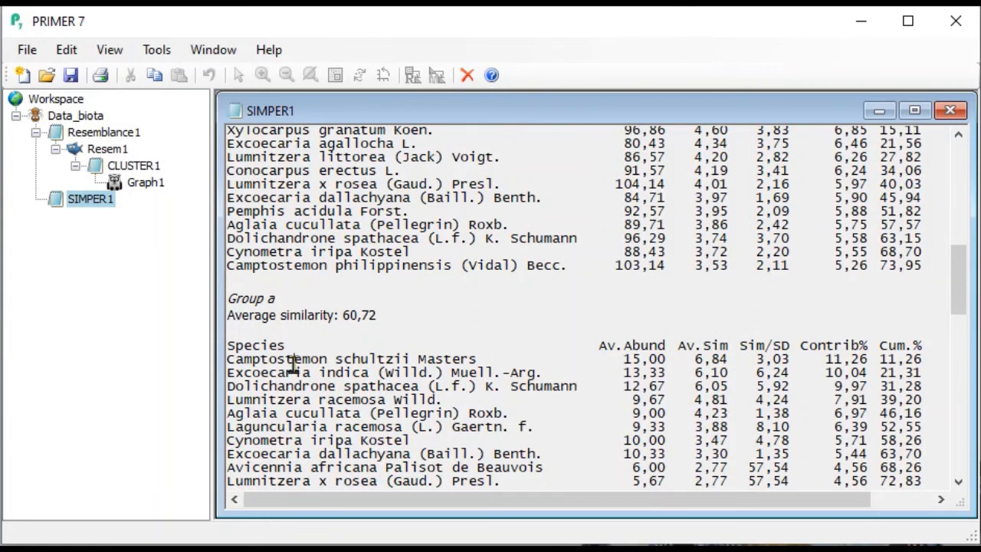
left_click_drag(294, 366, 402, 426)
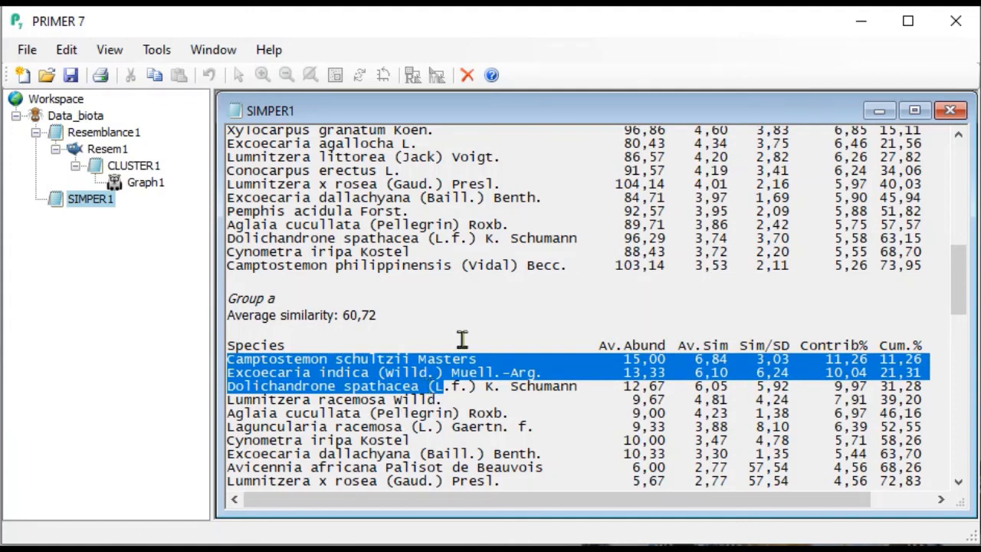
scroll(459, 340, "up", 2)
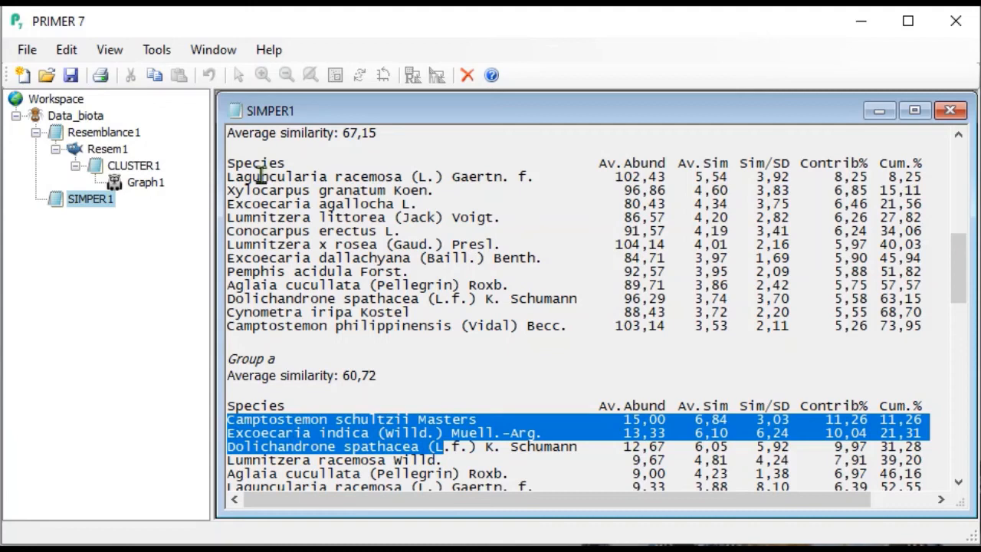
left_click_drag(261, 177, 401, 178)
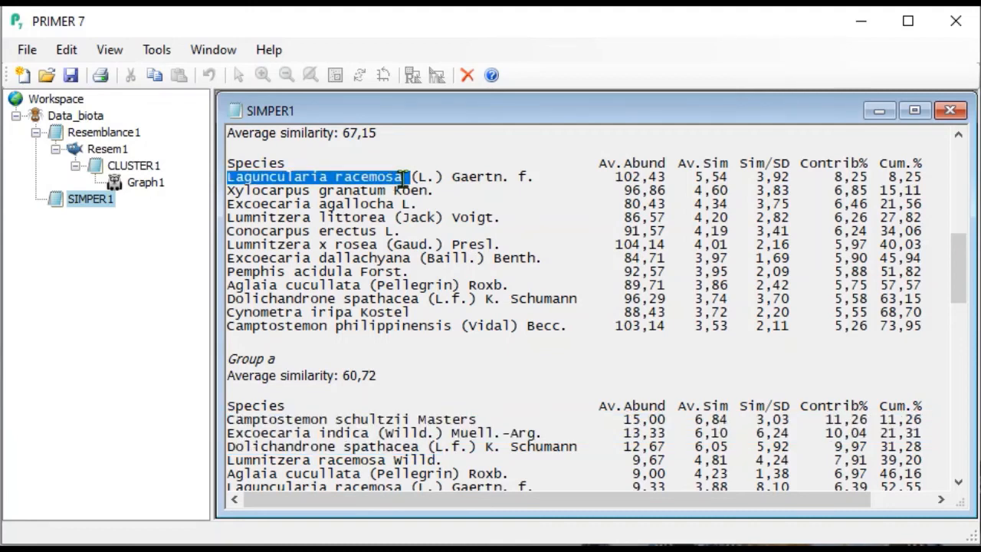
Examine the SIMPER result for group b and the dissimilarity section for groups c and a.
scroll(536, 387, "down", 2)
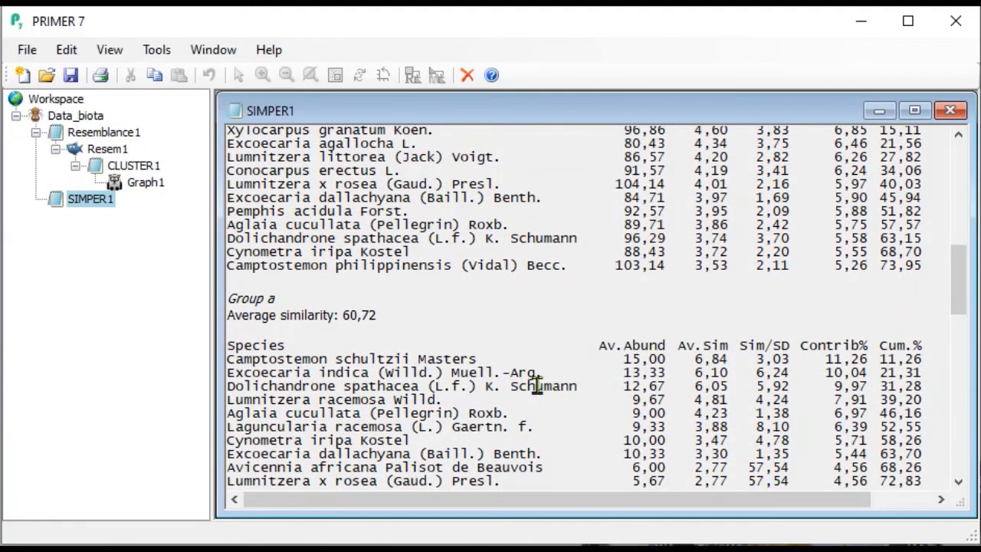
scroll(537, 385, "down", 4)
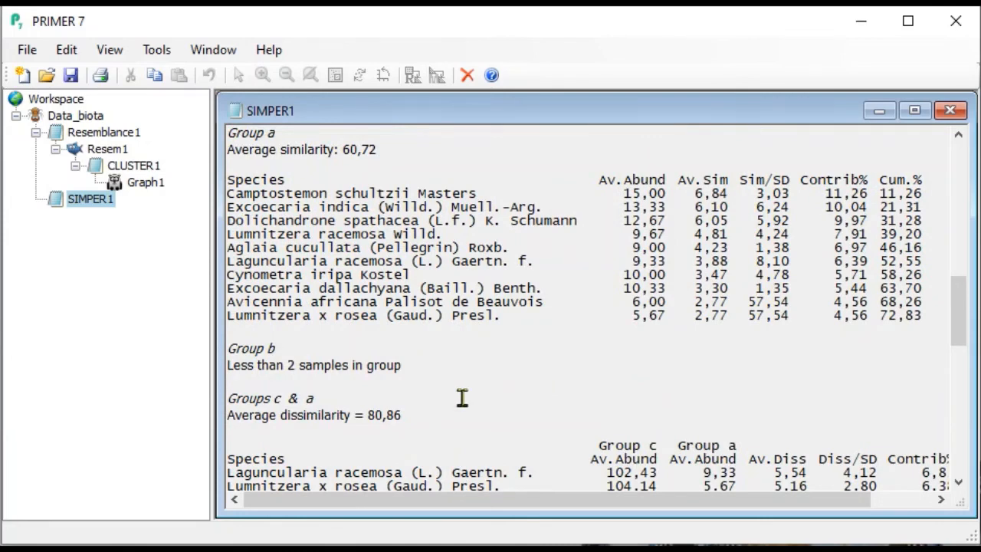
scroll(462, 397, "down", 1)
scroll(463, 397, "down", 2)
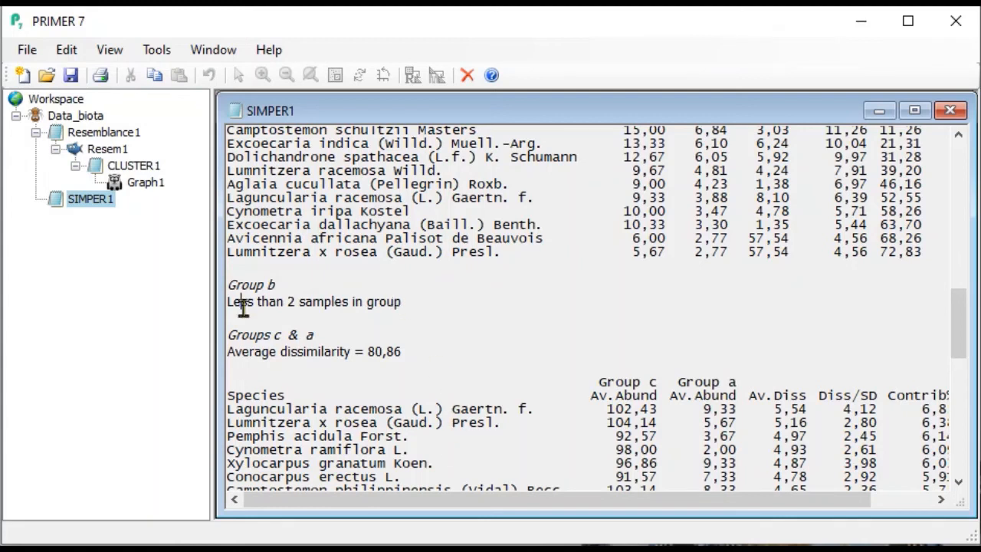
left_click_drag(242, 306, 413, 307)
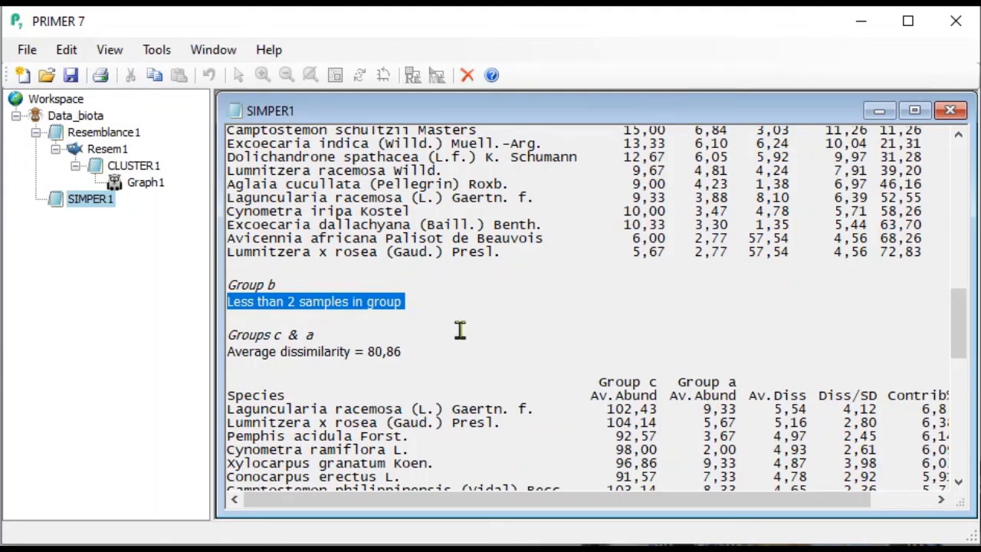
scroll(460, 329, "down", 3)
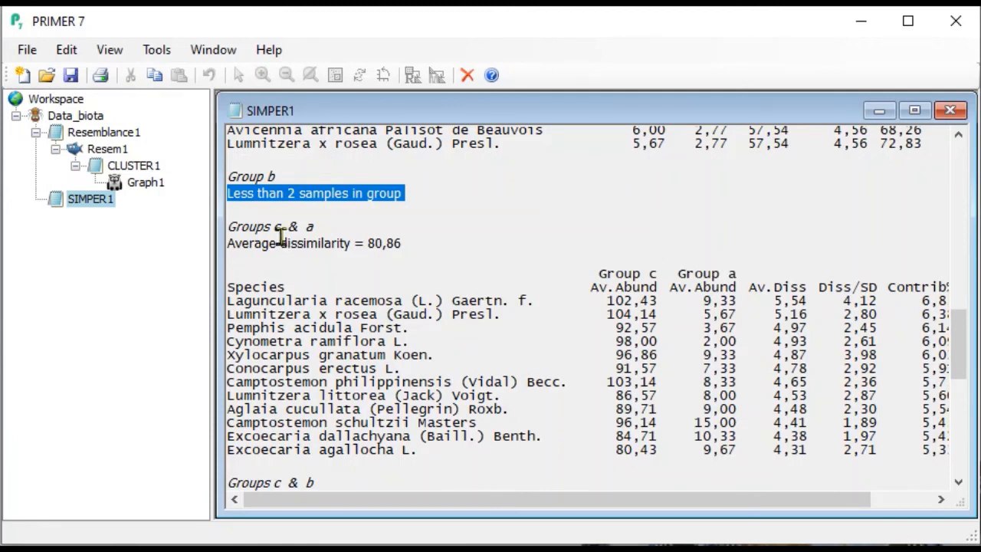
Highlight the average dissimilarity between groups c and a, and inspect the leading discriminating species, starting with Laguncularia racemosa.
left_click_drag(412, 239, 335, 247)
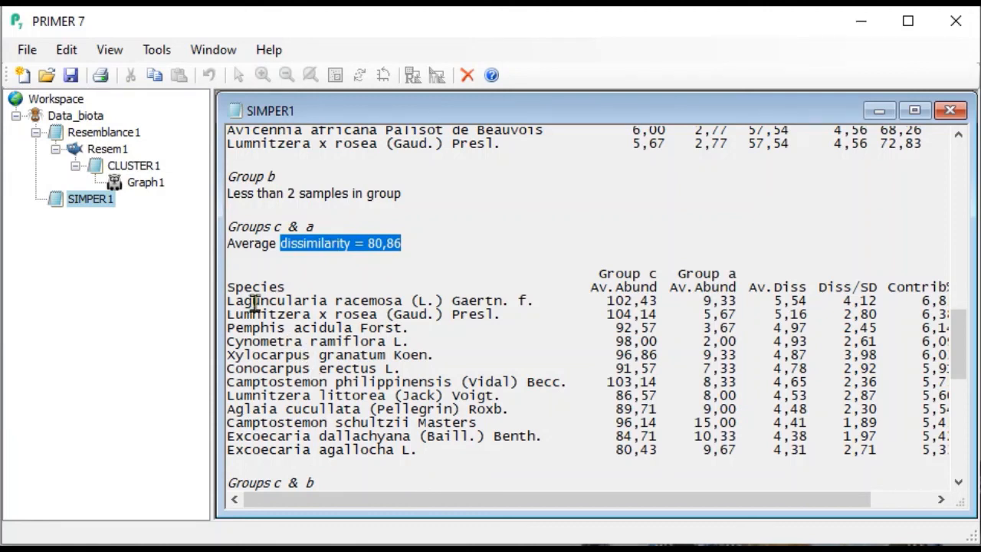
left_click_drag(255, 303, 541, 302)
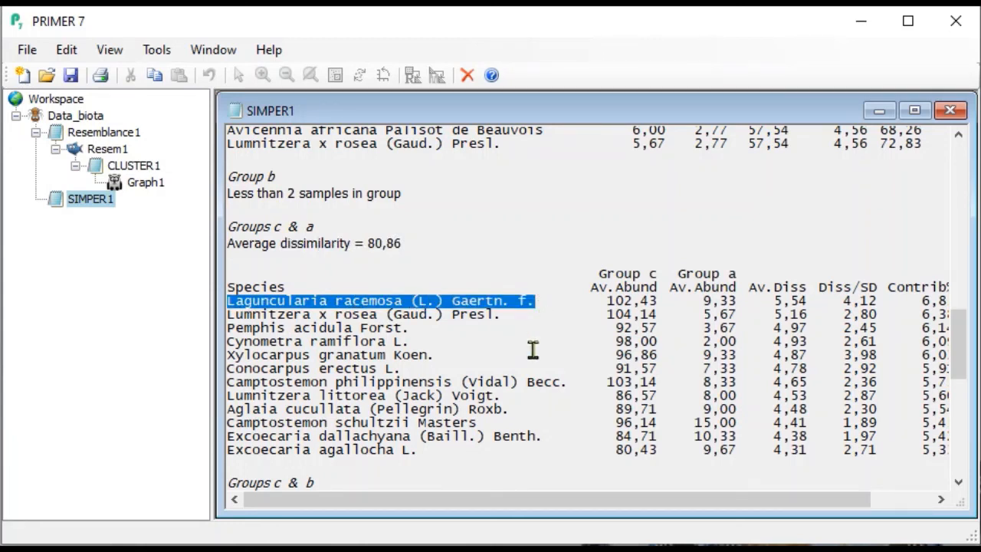
left_click(295, 318)
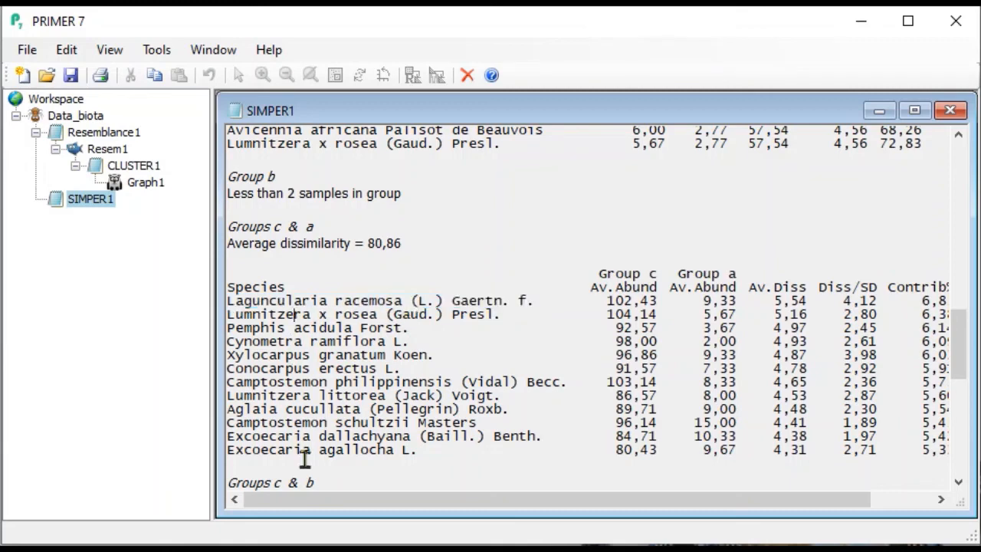
Review the average dissimilarity and contributing species for groups c and b and for groups a and b in the SIMPER results.
scroll(305, 458, "down", 5)
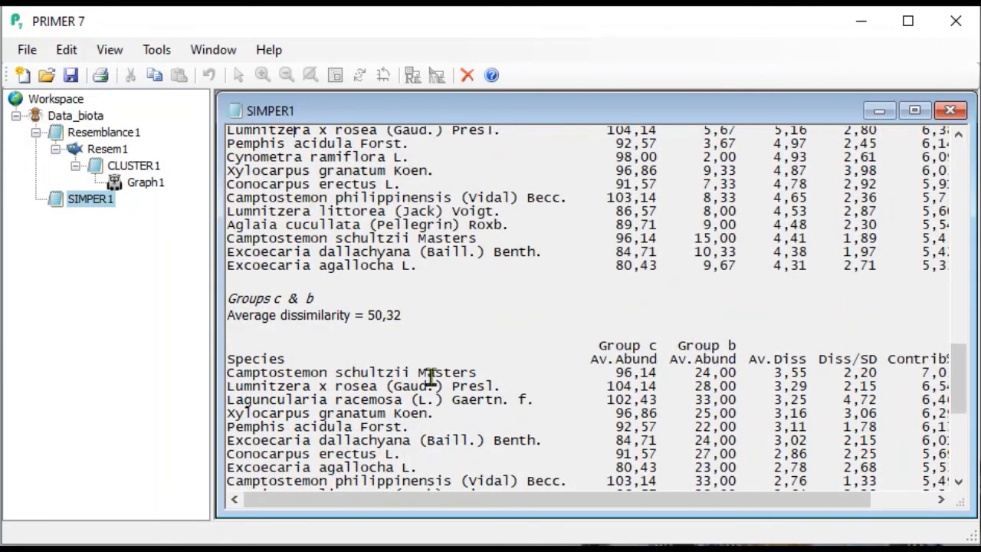
scroll(346, 285, "down", 1)
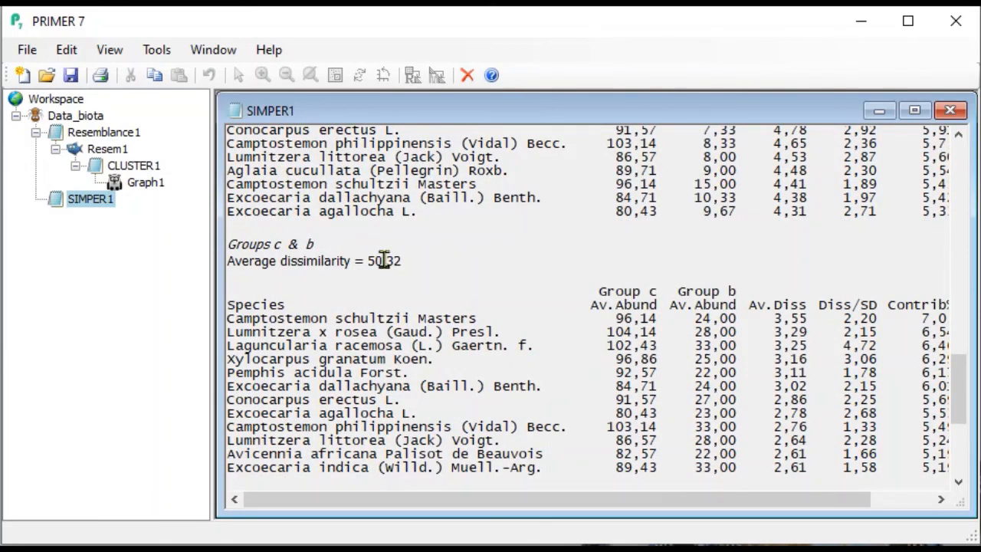
scroll(385, 260, "down", 4)
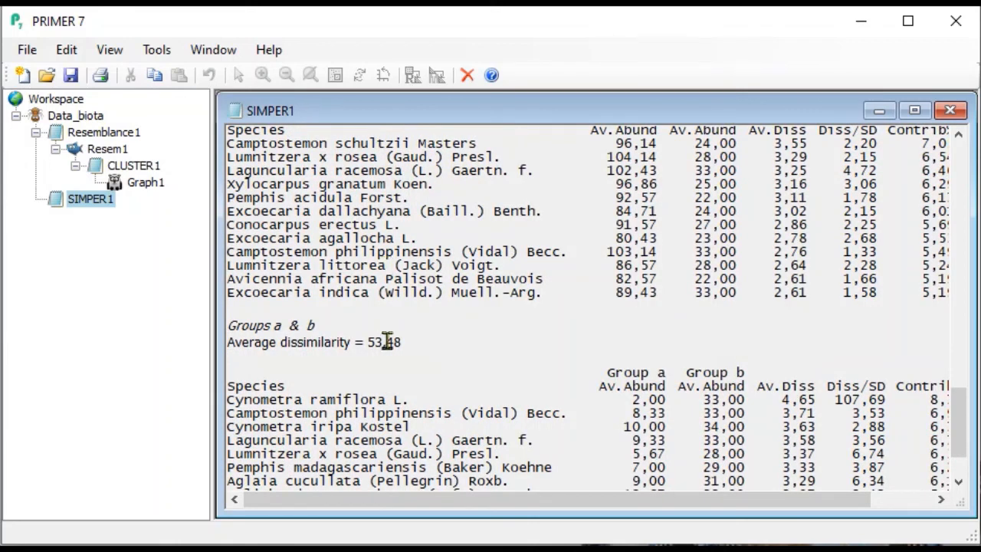
scroll(444, 333, "down", 2)
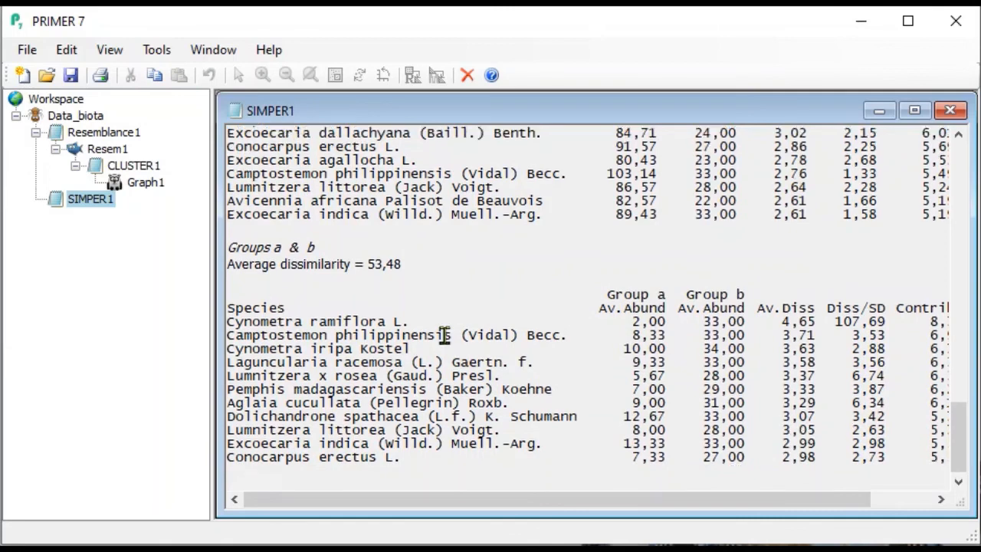
scroll(444, 333, "up", 1)
scroll(444, 335, "up", 1)
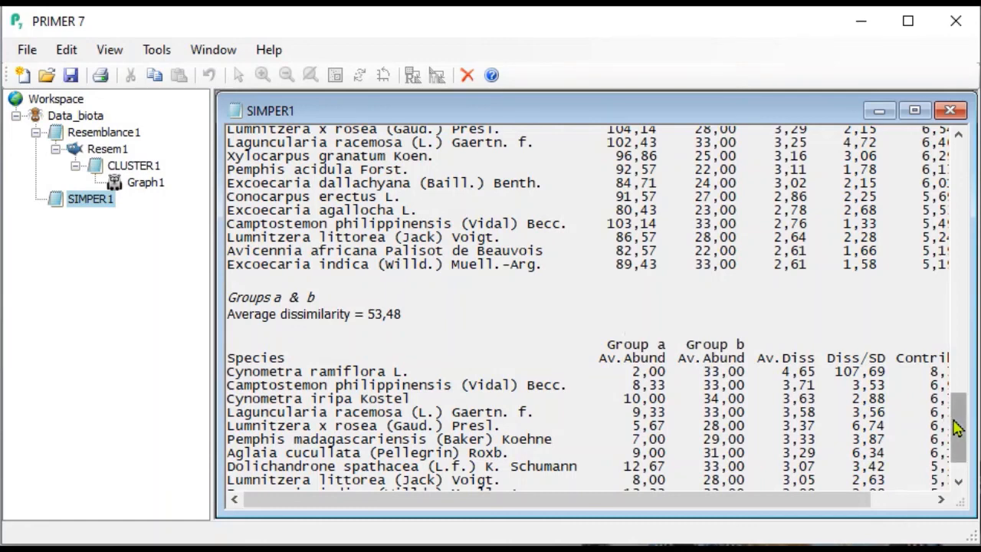
left_click_drag(958, 429, 965, 374)
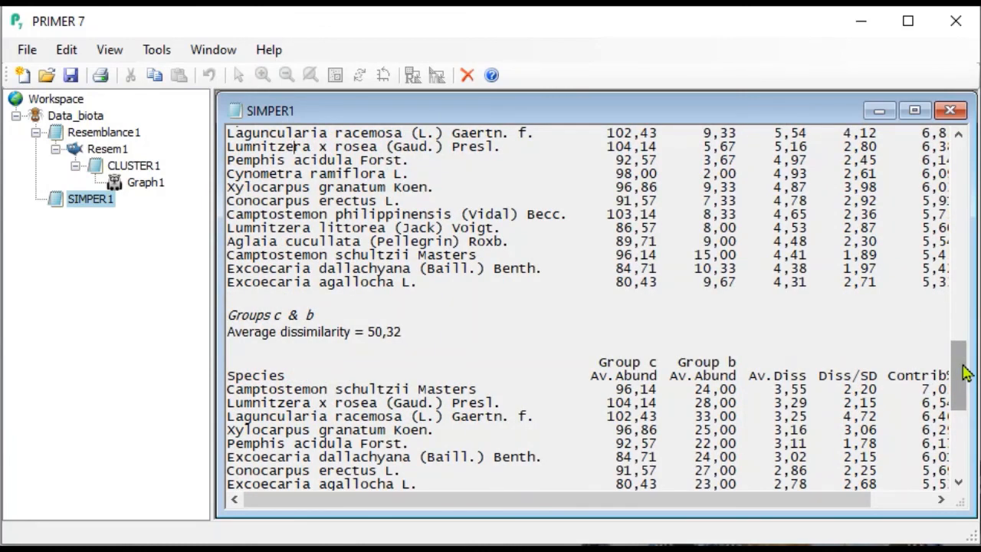